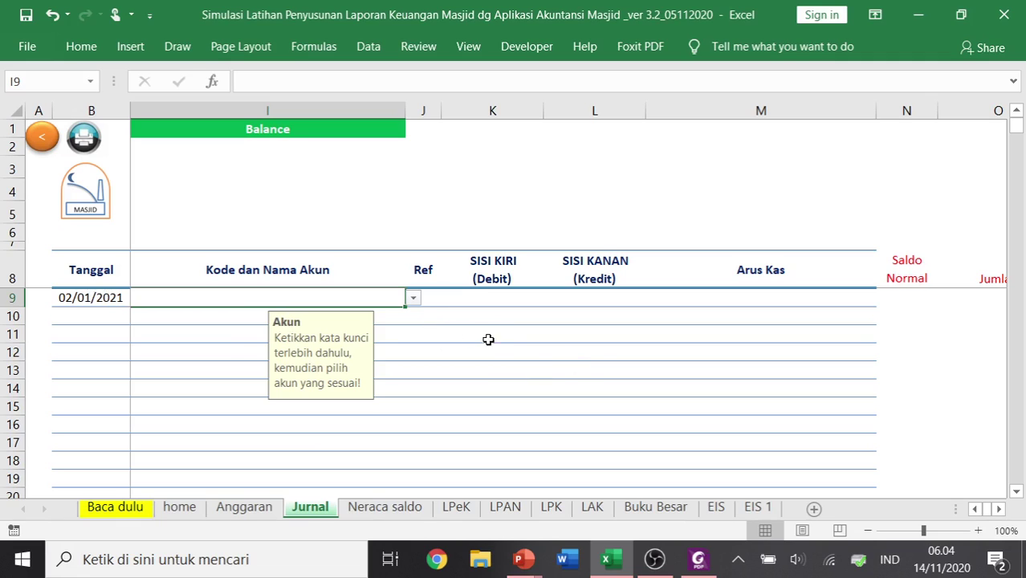
- Look up "kas" in the account cell of row 9 and choose the account 111101 Kas
text(kas)
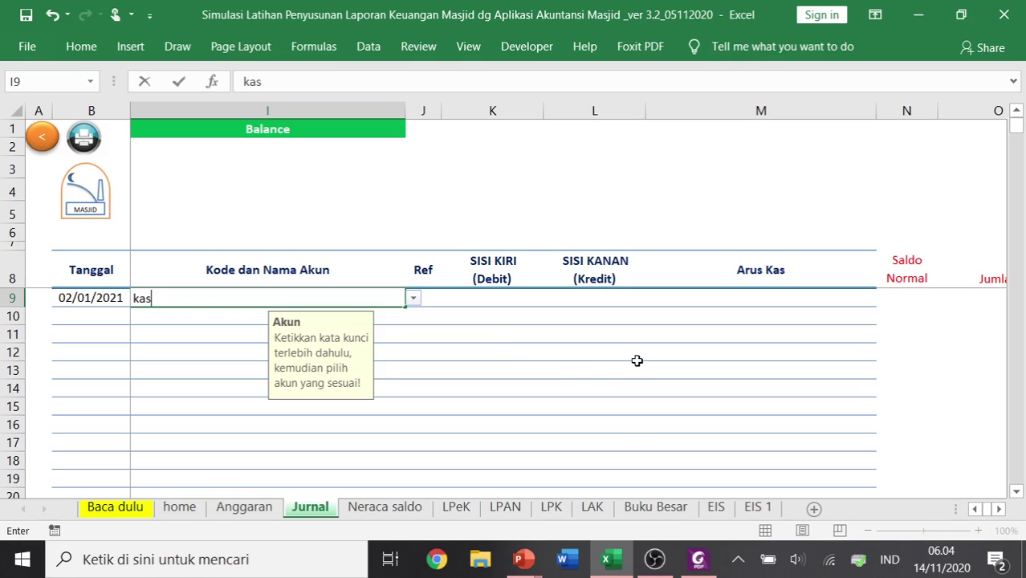
click(416, 304)
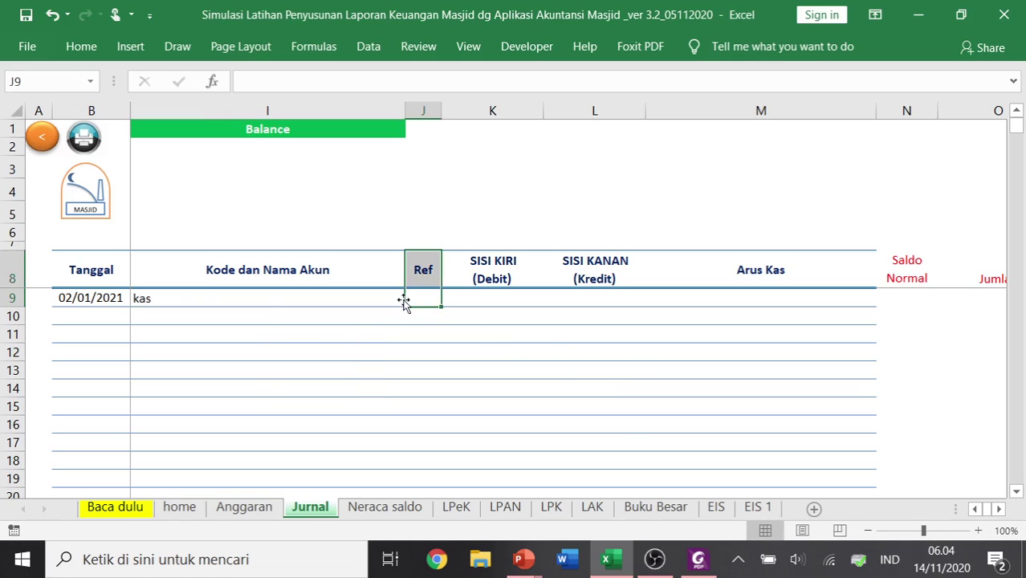
click(416, 303)
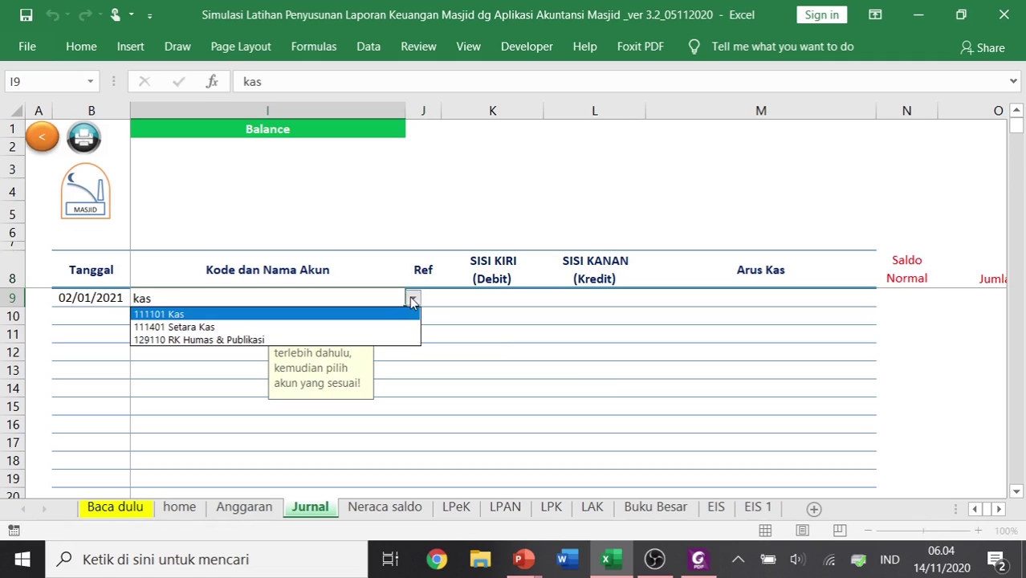
click(395, 312)
key(Return)
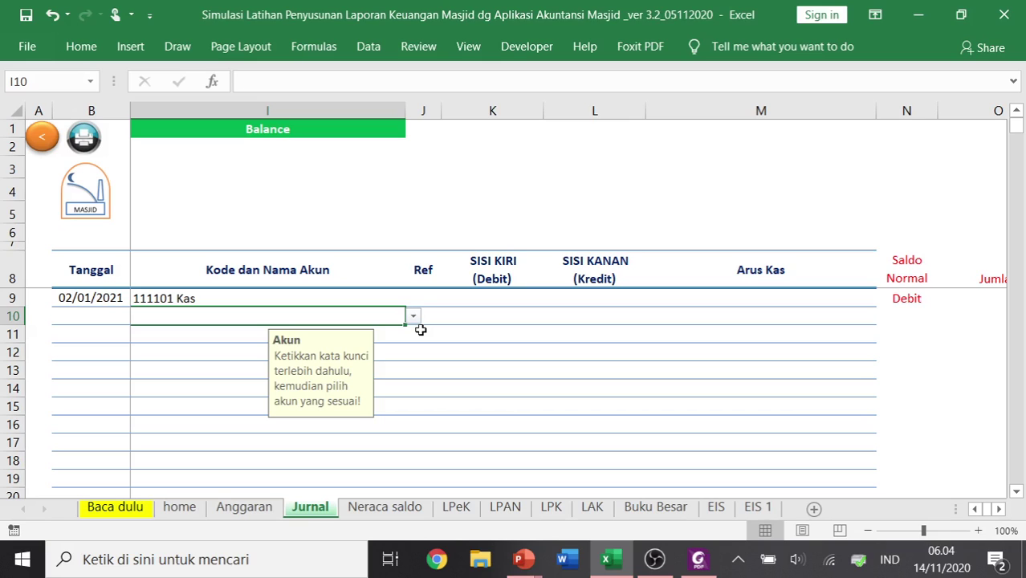
- Fill the account cells of rows 10 and 11 with 121405 Inventaris Ruang Marbot dan Petugas and 121702 Karpet, using keyword lookup
text(inventaris)
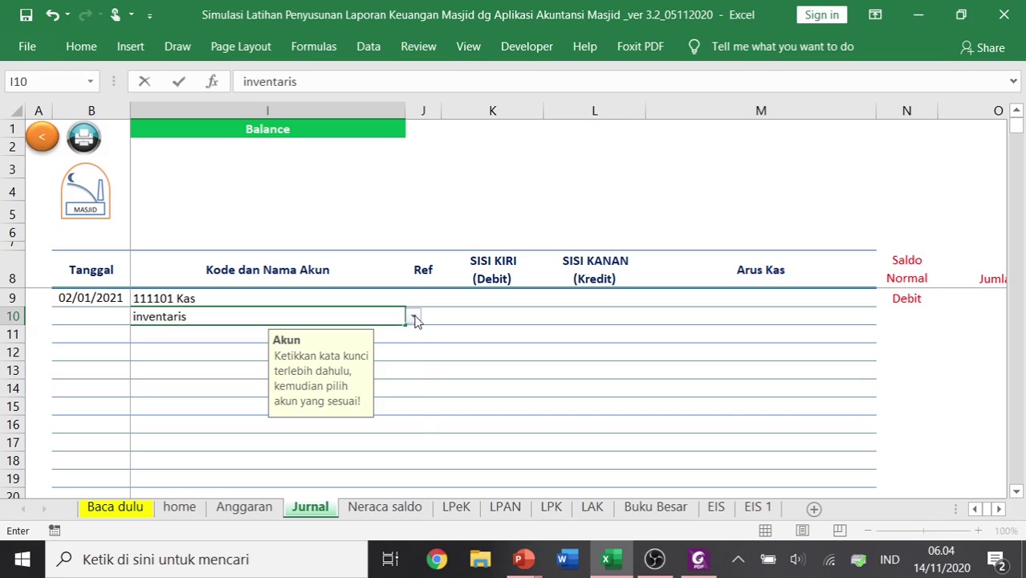
click(414, 318)
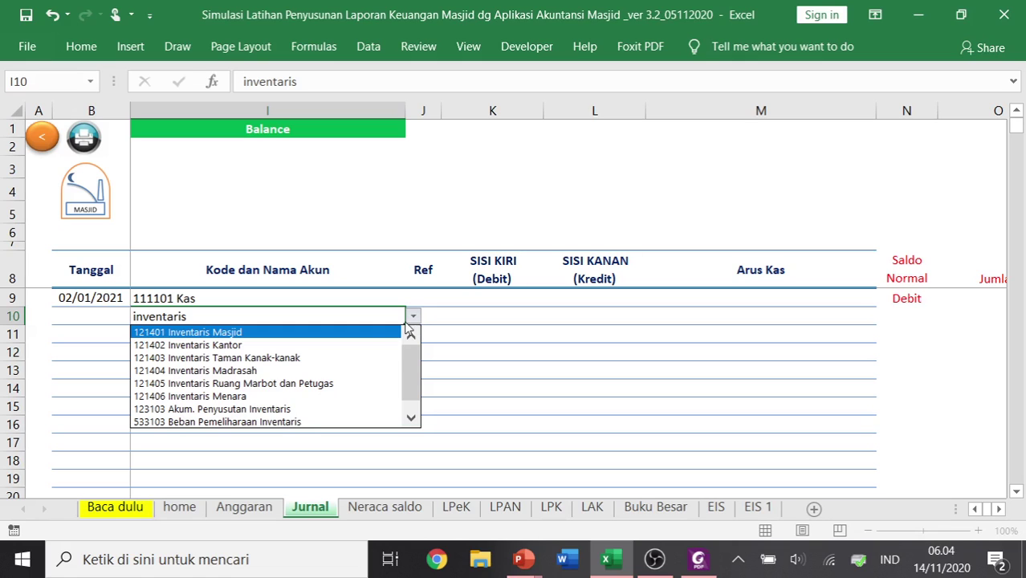
click(338, 383)
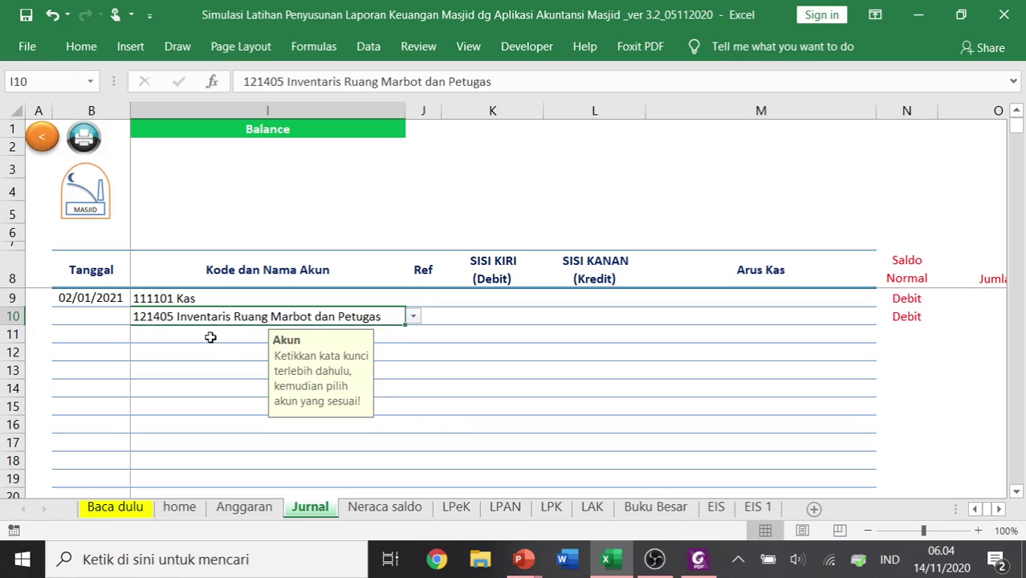
key(Return)
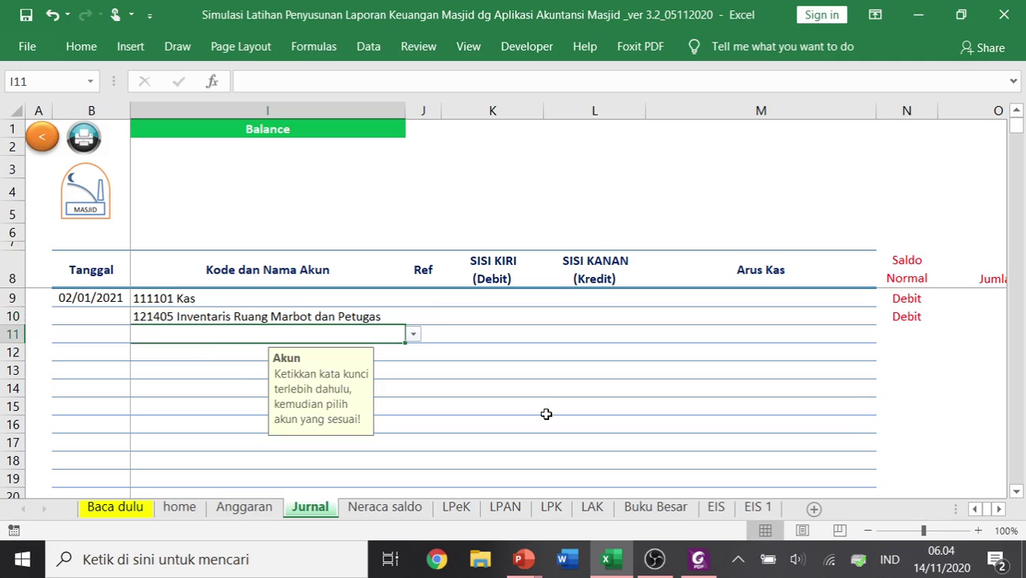
text(karpet)
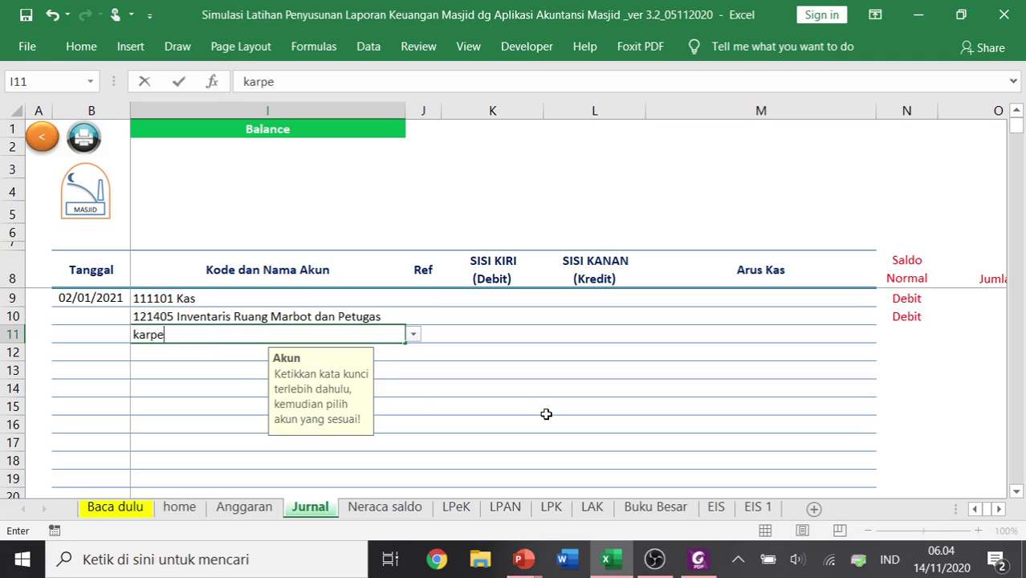
click(414, 335)
click(397, 351)
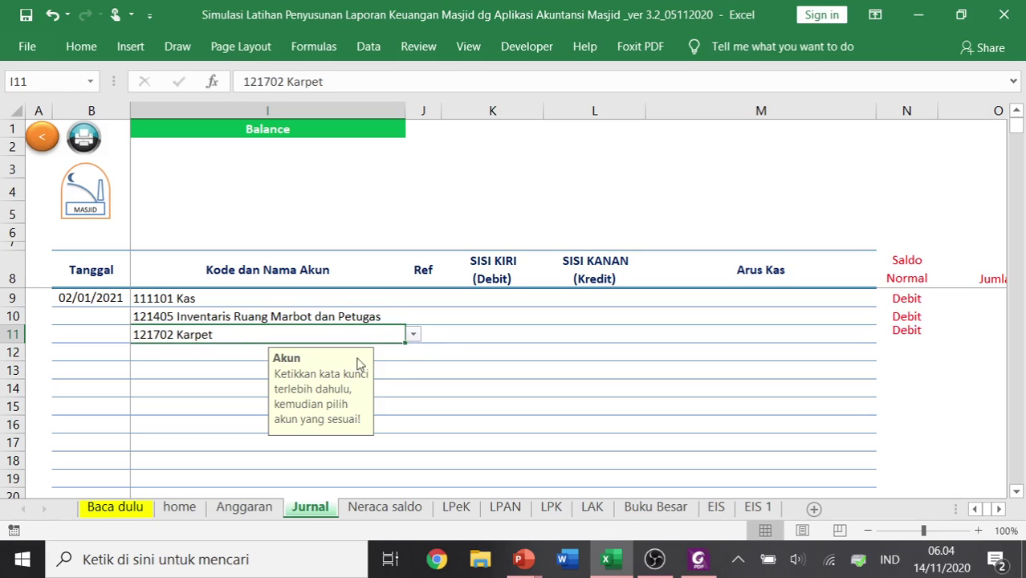
- Fill the account cells of rows 12 and 13 with 121101 Tanah Masjid and 121201 Masjid, using keyword lookup
click(210, 351)
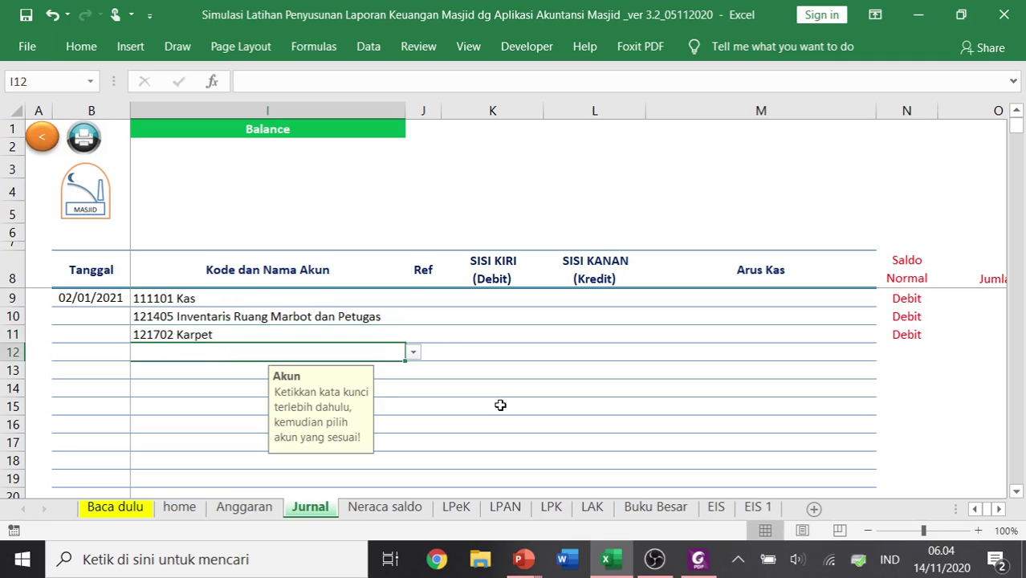
text(tanah)
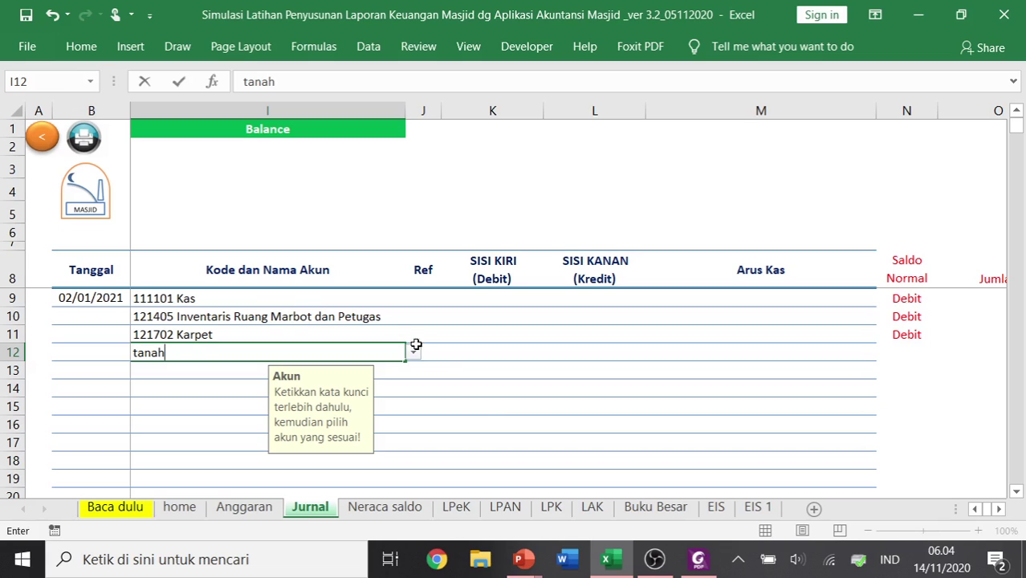
click(413, 353)
click(402, 375)
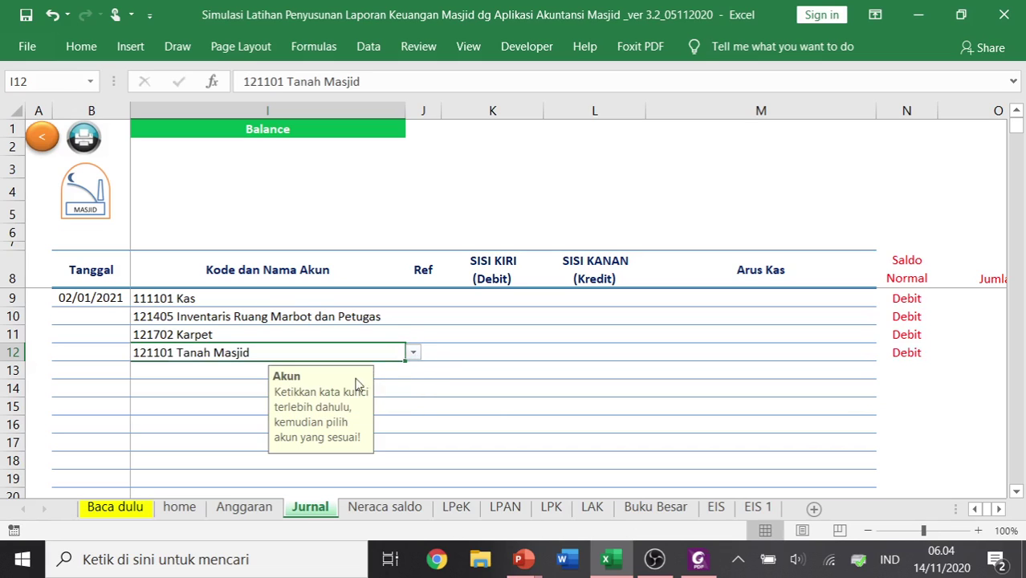
click(231, 367)
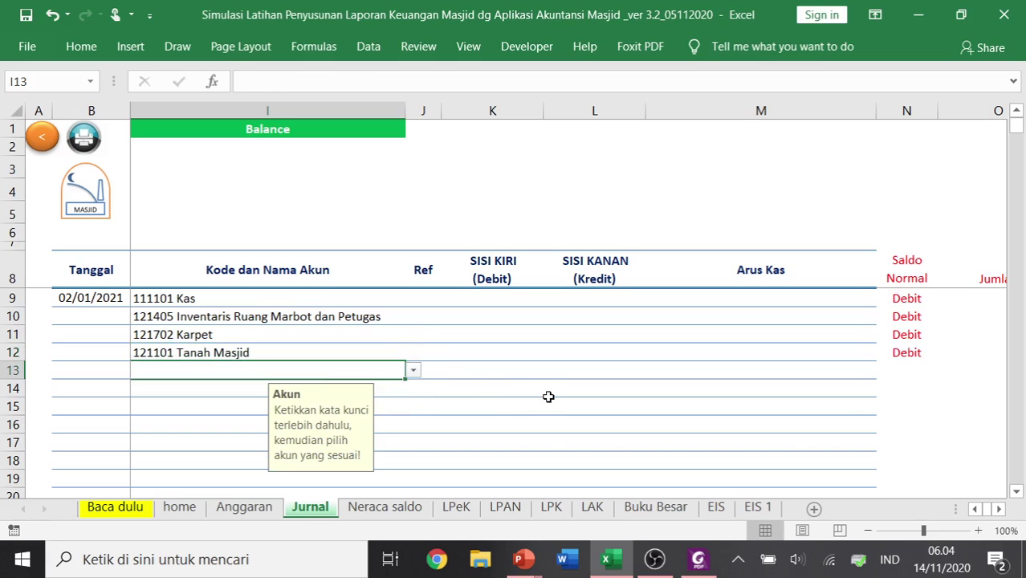
text(masjid)
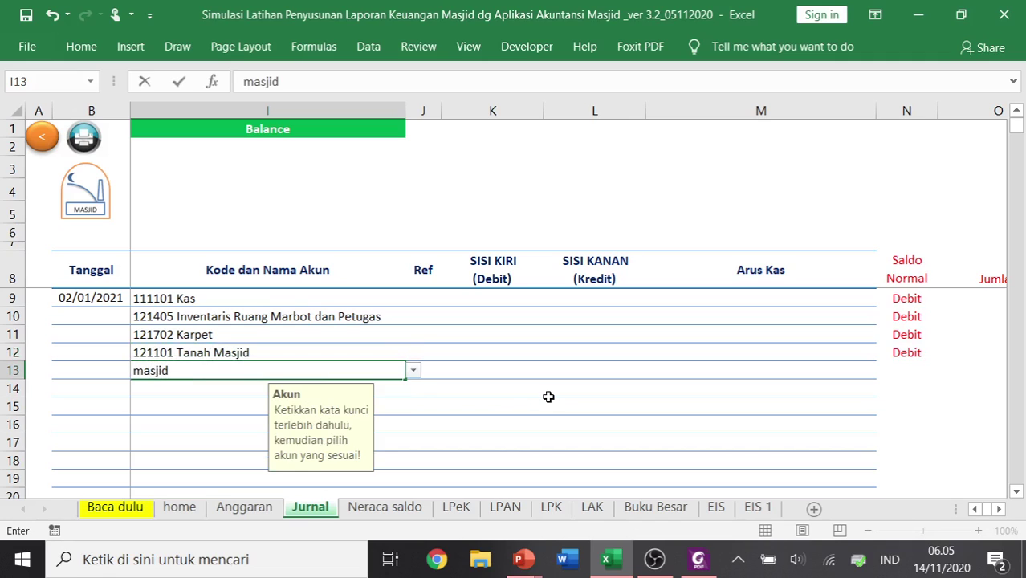
click(413, 370)
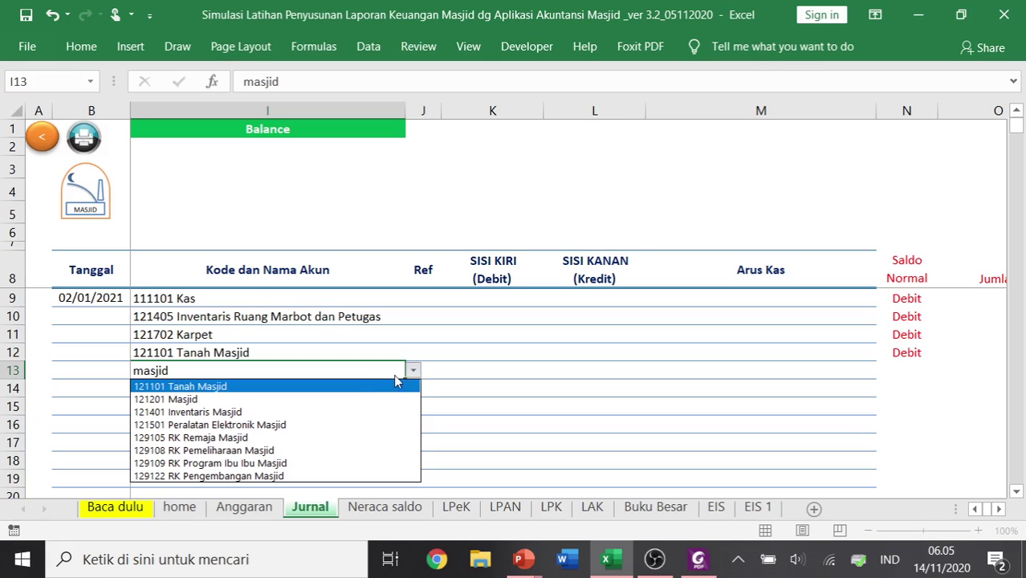
click(371, 399)
- Look up "peralatan" in the account cell of row 14 and choose 121501 Peralatan Elektronik Masjid
click(235, 387)
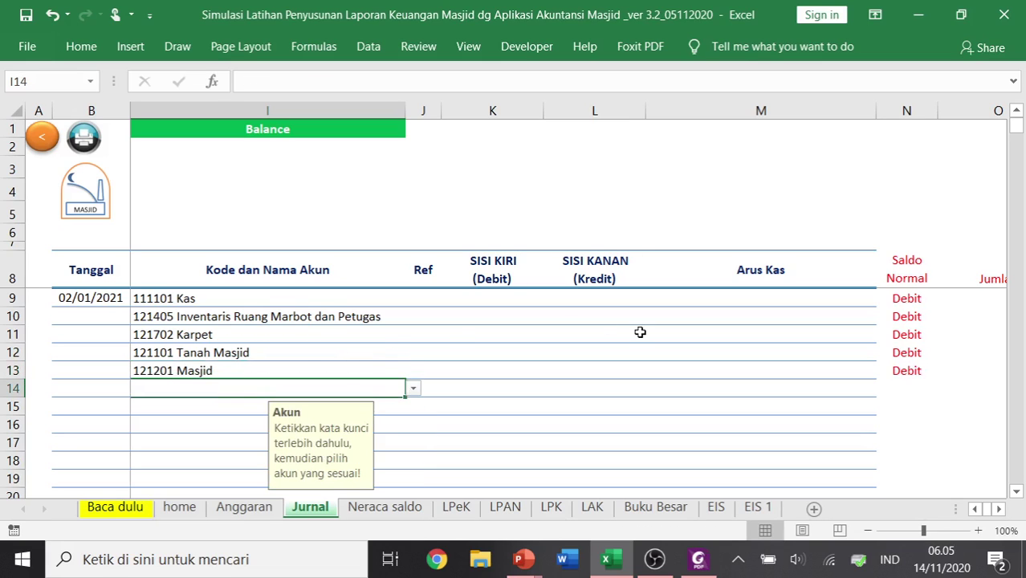
text(pealat)
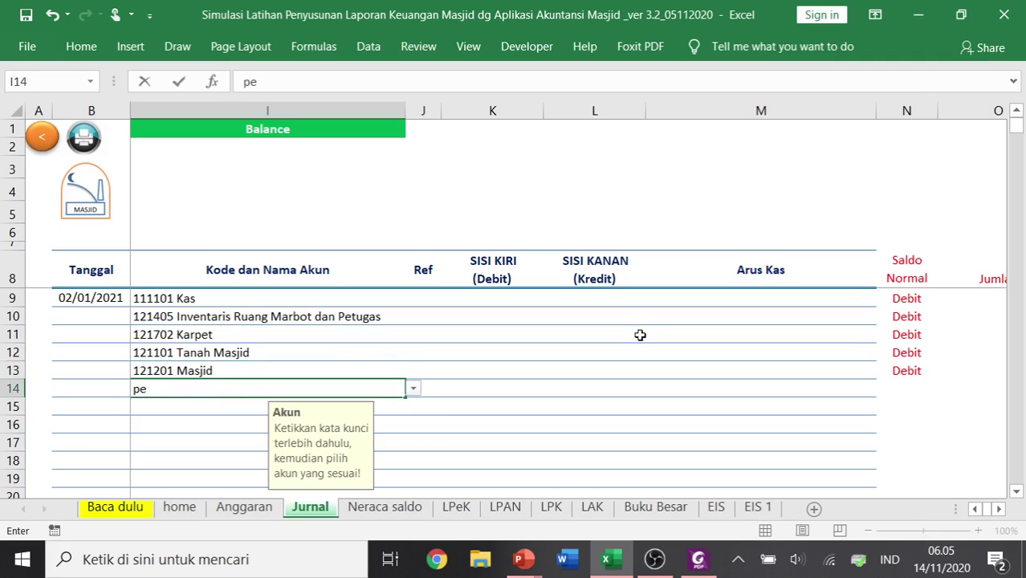
key(BackSpace)
key(BackSpace)
key(BackSpace)
text(lata)
key(BackSpace)
key(BackSpace)
key(BackSpace)
key(BackSpace)
text(ralatan)
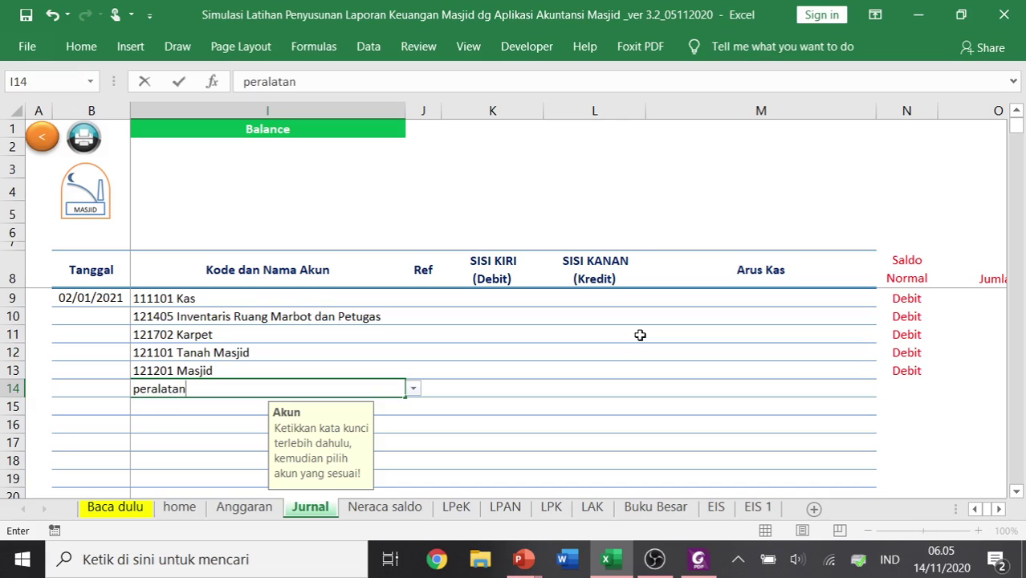
click(413, 389)
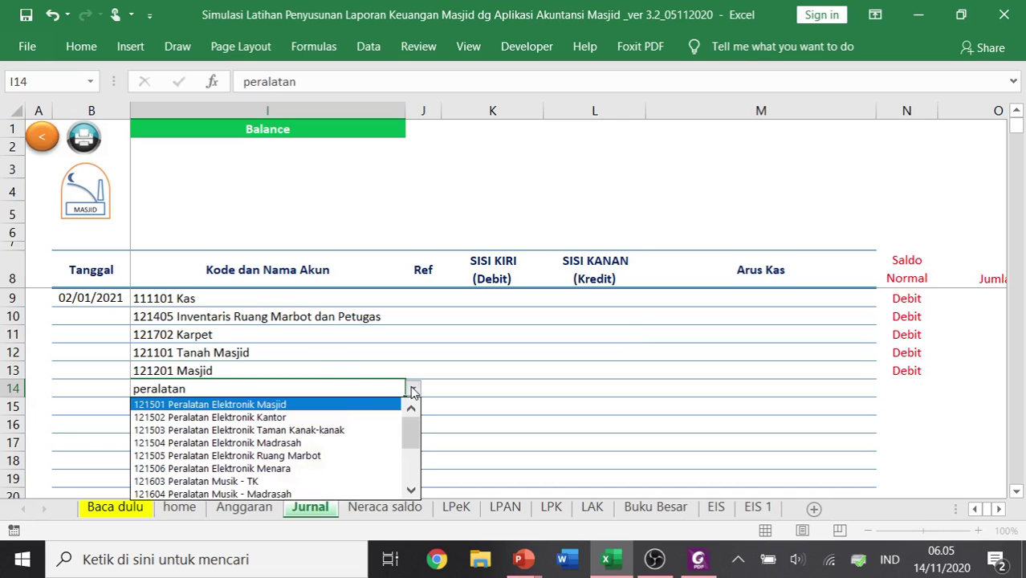
click(368, 408)
- Look up "aset neto" in the account cell of row 15 and choose 311101 Aset Neto Tanpa Pembatasan Tahun Lalu
click(238, 410)
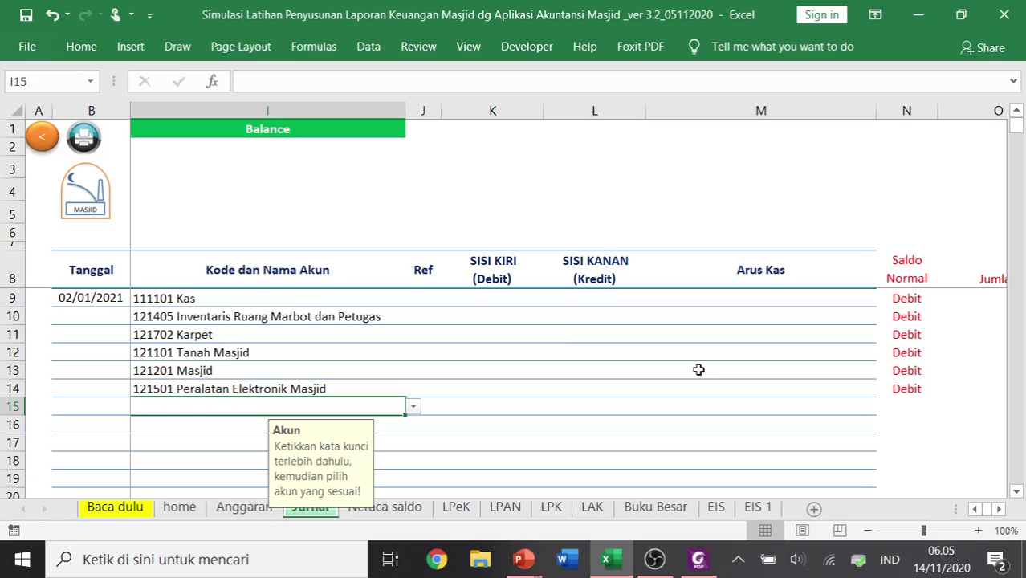
text(aset no)
key(BackSpace)
text(t)
key(BackSpace)
text(eto)
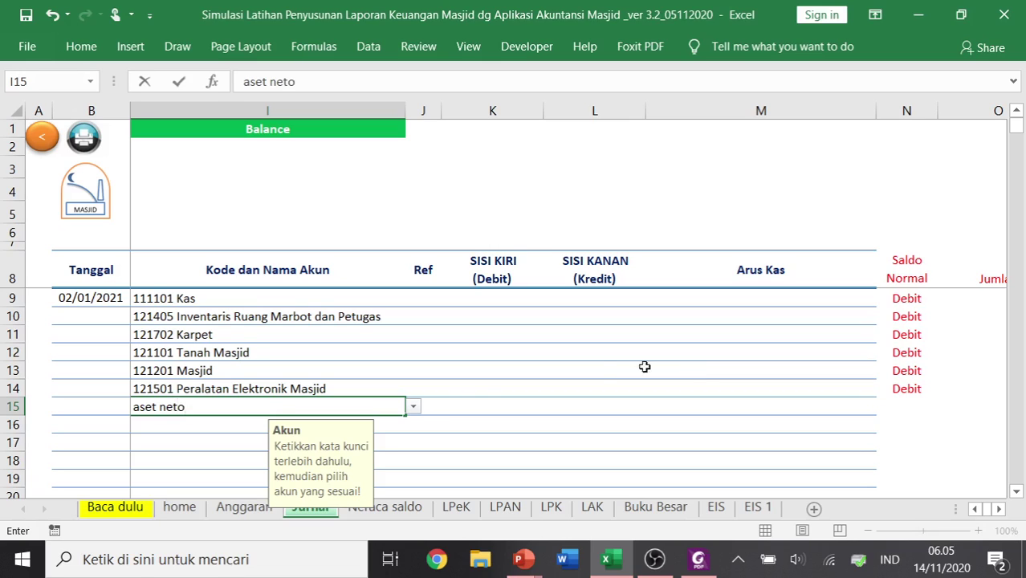
click(414, 407)
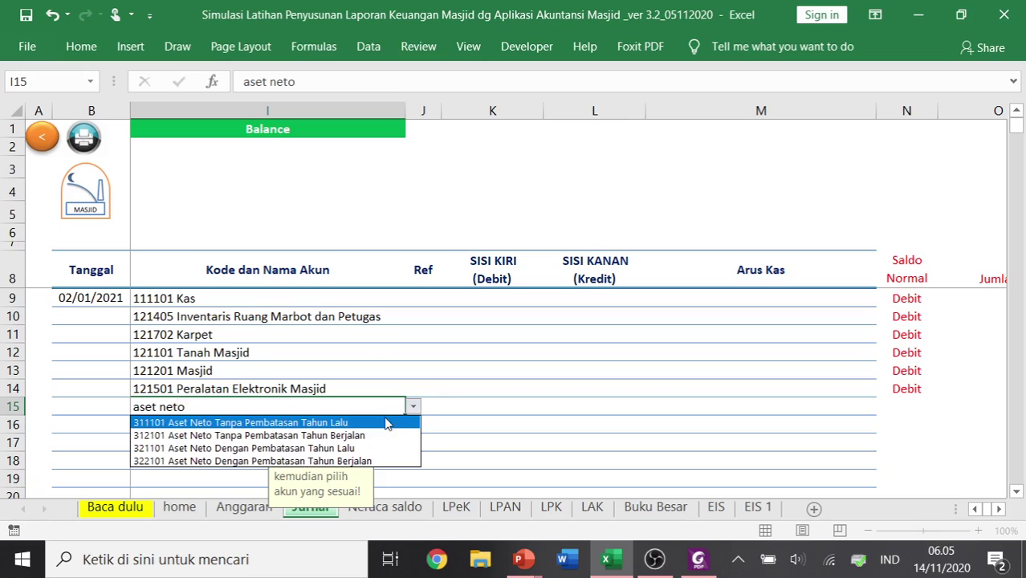
click(353, 424)
- Look up "aset neto" in the account cell of row 16 and choose 321101 Aset Neto Dengan Pembatasan Tahun Lalu
click(256, 424)
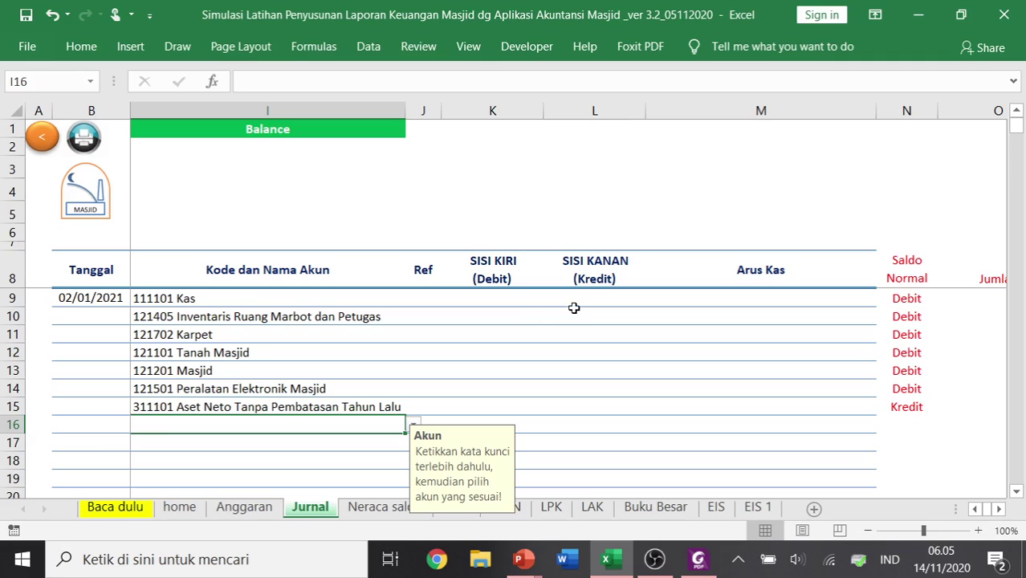
text(aset neto)
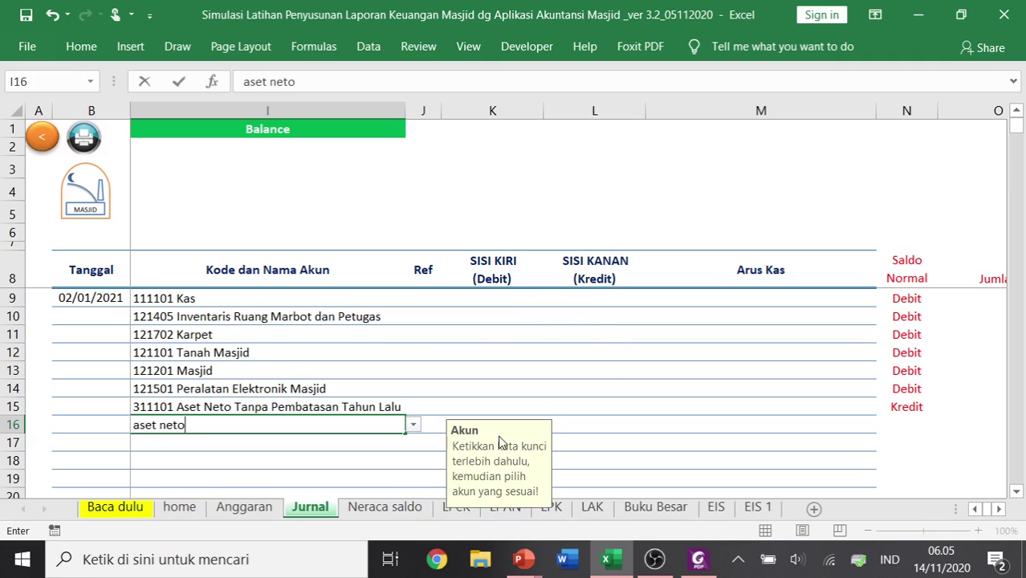
click(413, 425)
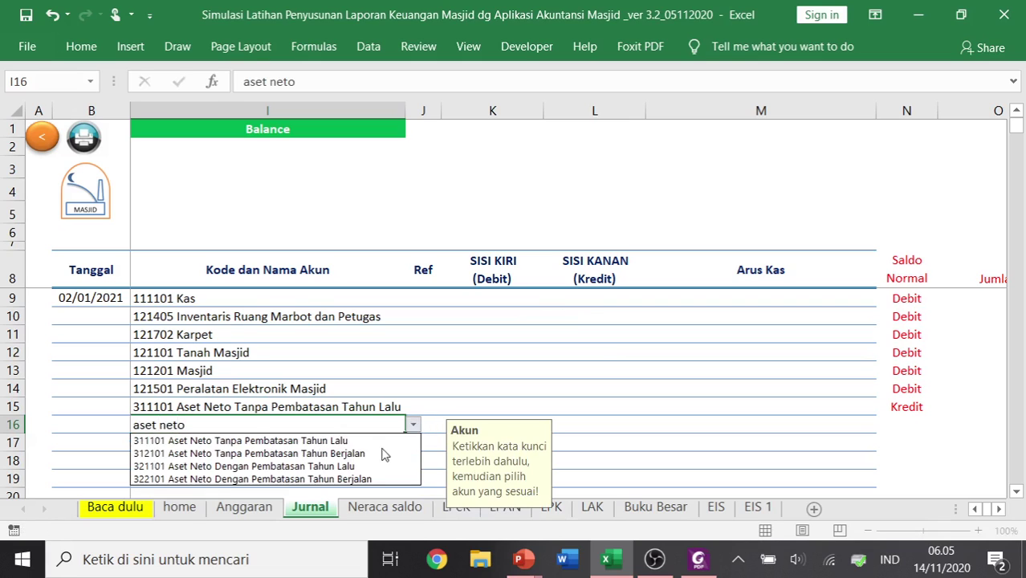
click(382, 467)
- Enter debit amounts of 12500000 for Kas and 7500000 for Inventaris Ruang Marbot dan Petugas
click(484, 378)
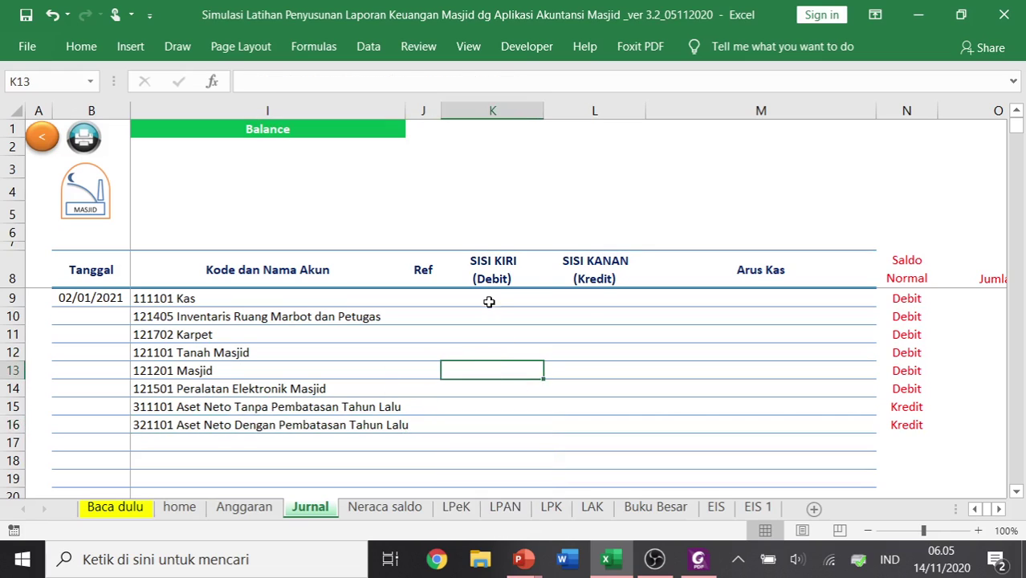
click(490, 301)
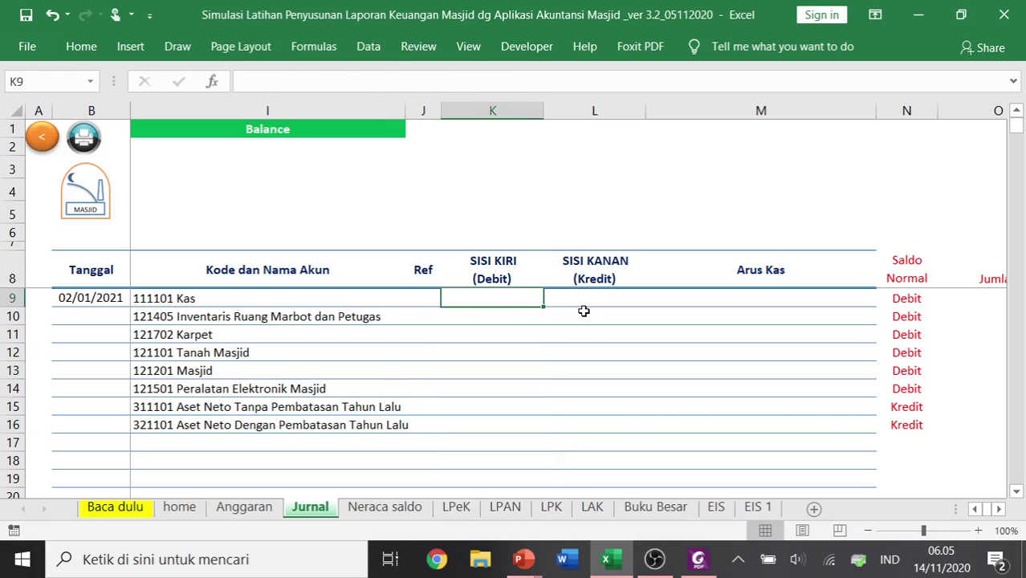
text(1)
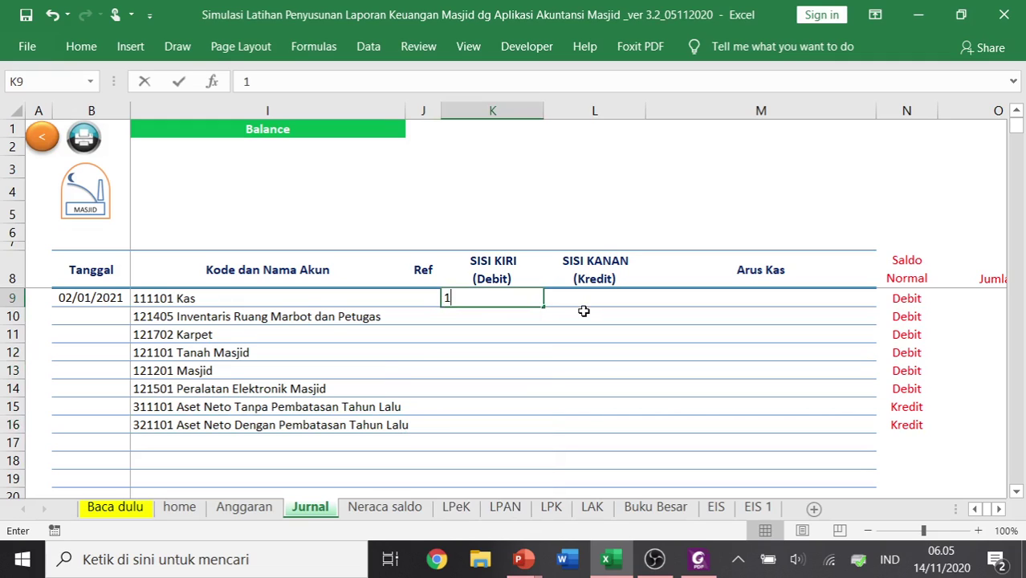
text(2500000)
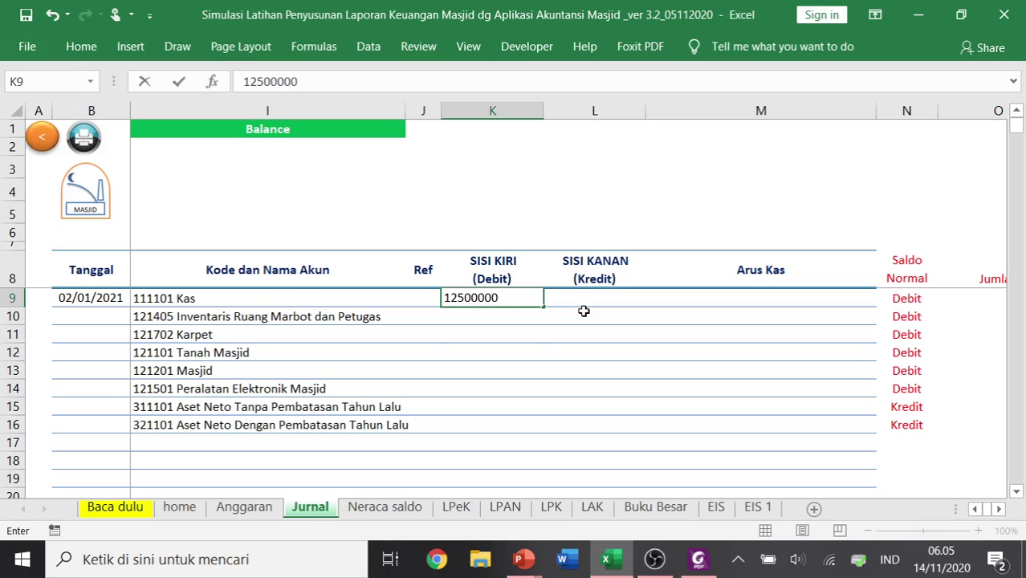
key(Return)
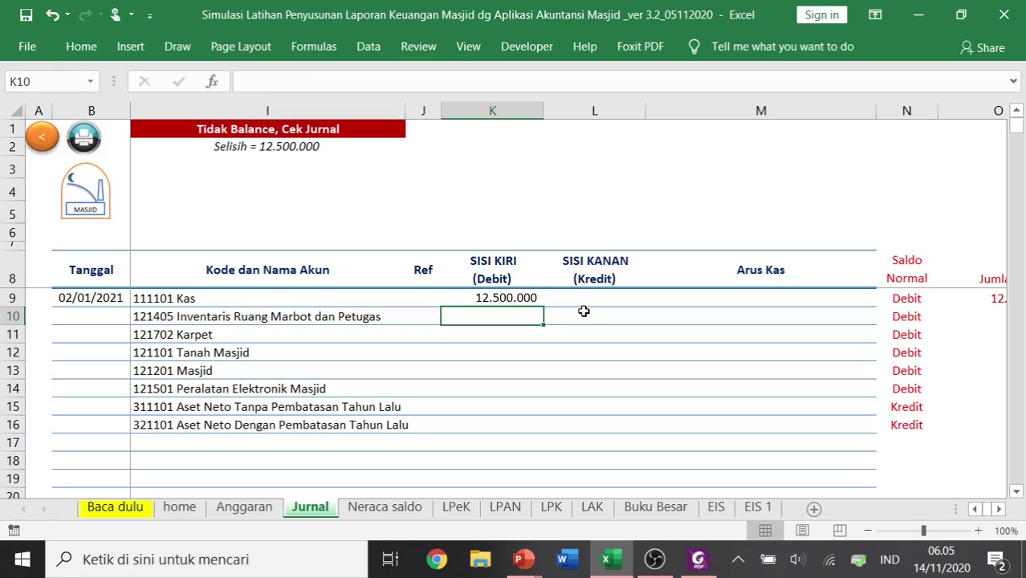
text(75)
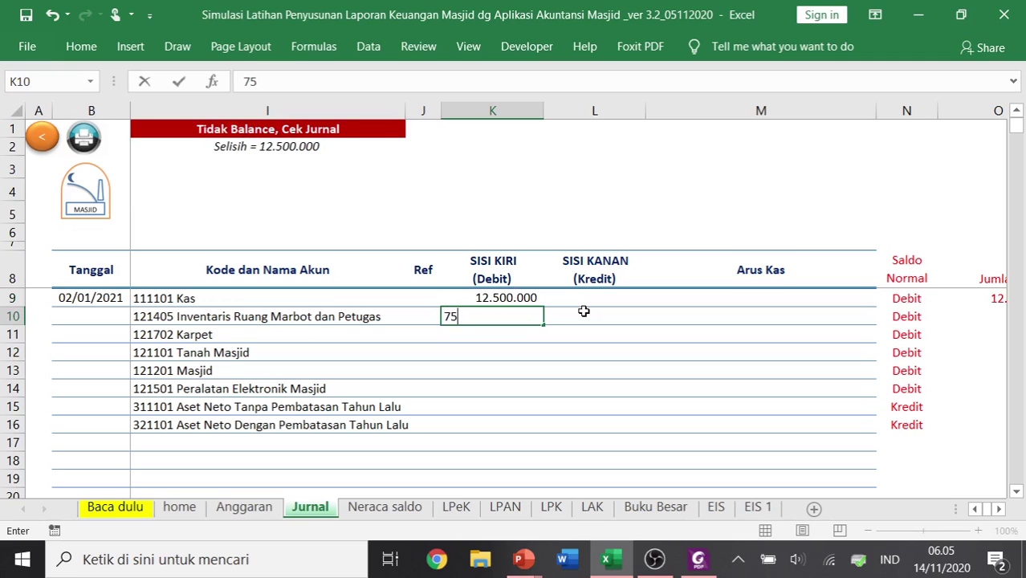
text(00000)
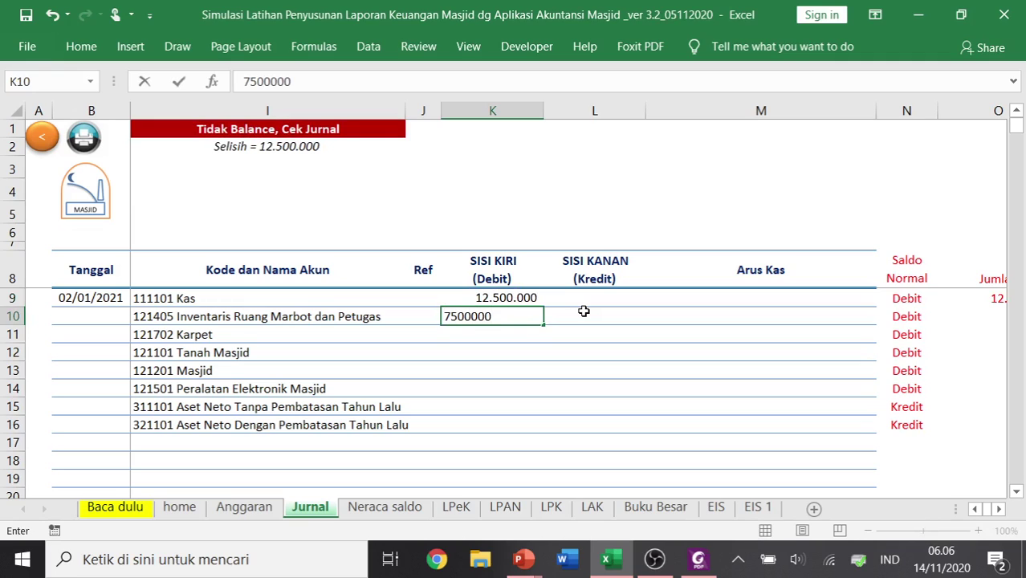
key(Return)
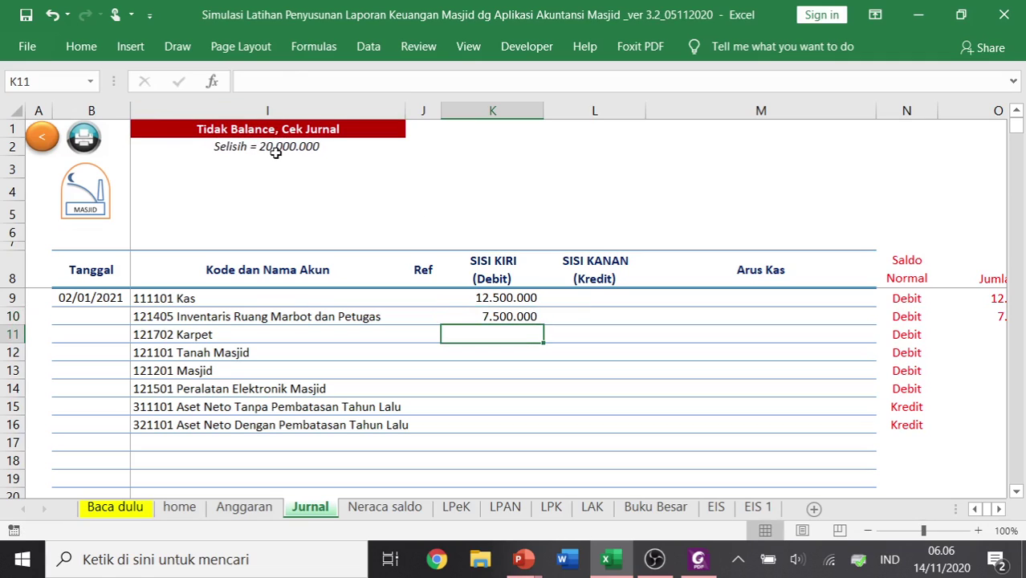
click(494, 110)
click(595, 112)
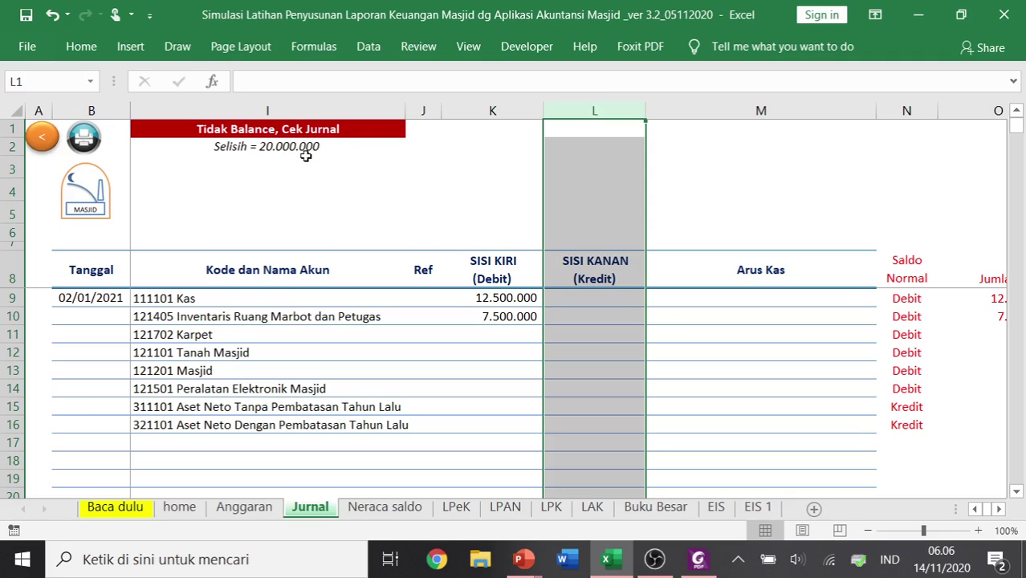
- Enter debit amounts of 20000000 for Karpet and 450000000 for Tanah Masjid
click(497, 334)
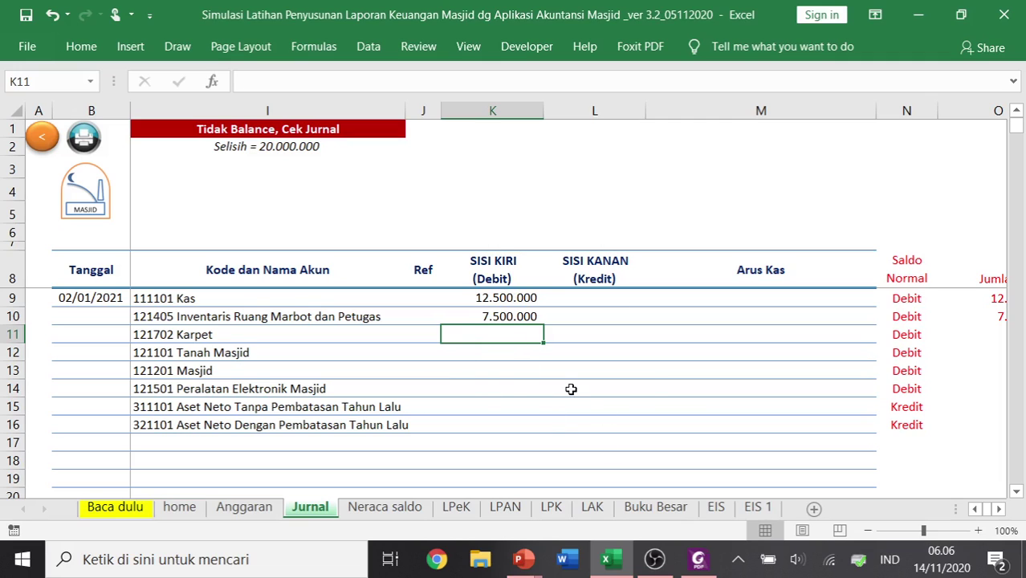
text(20000000)
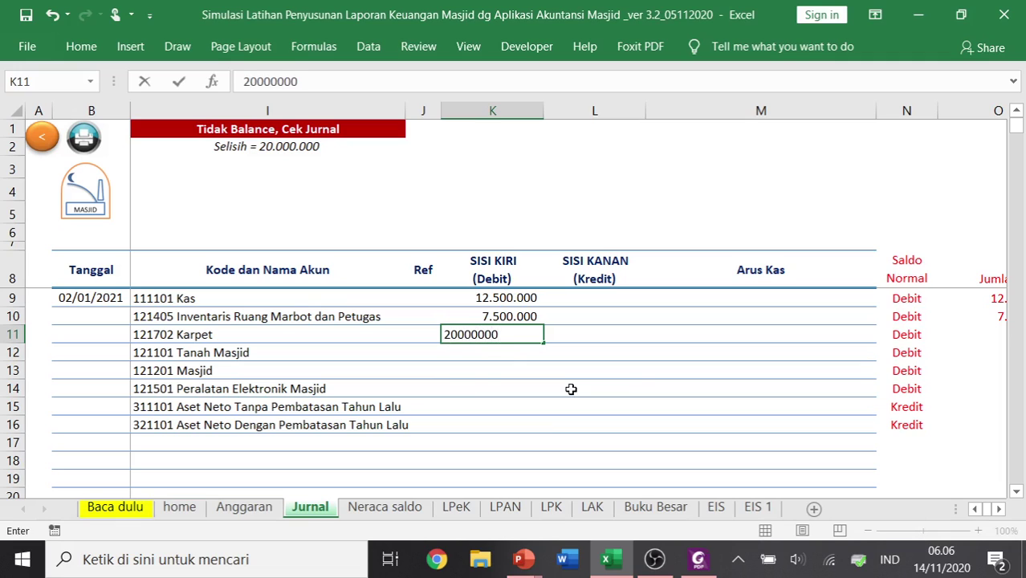
key(Return)
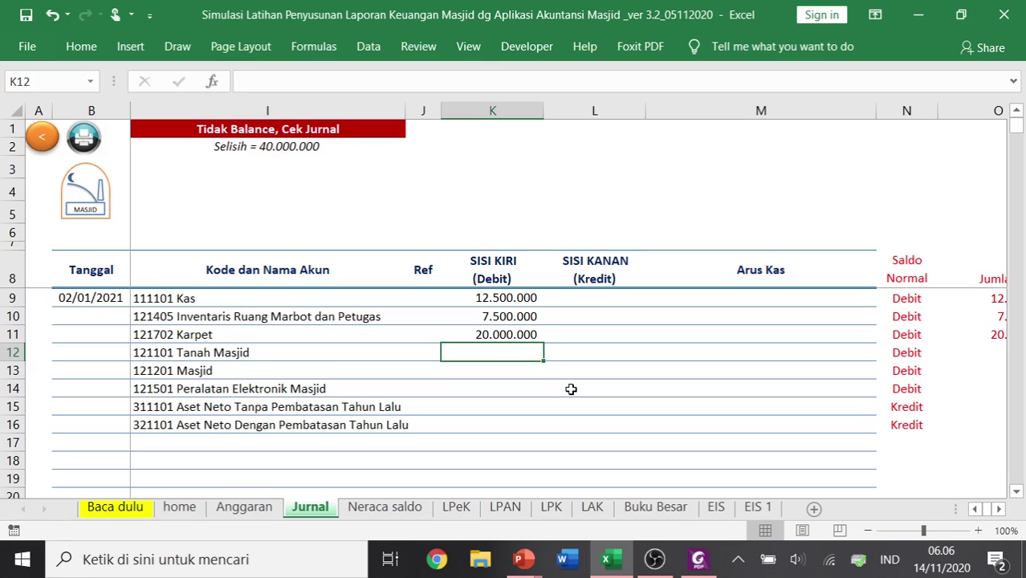
text(450)
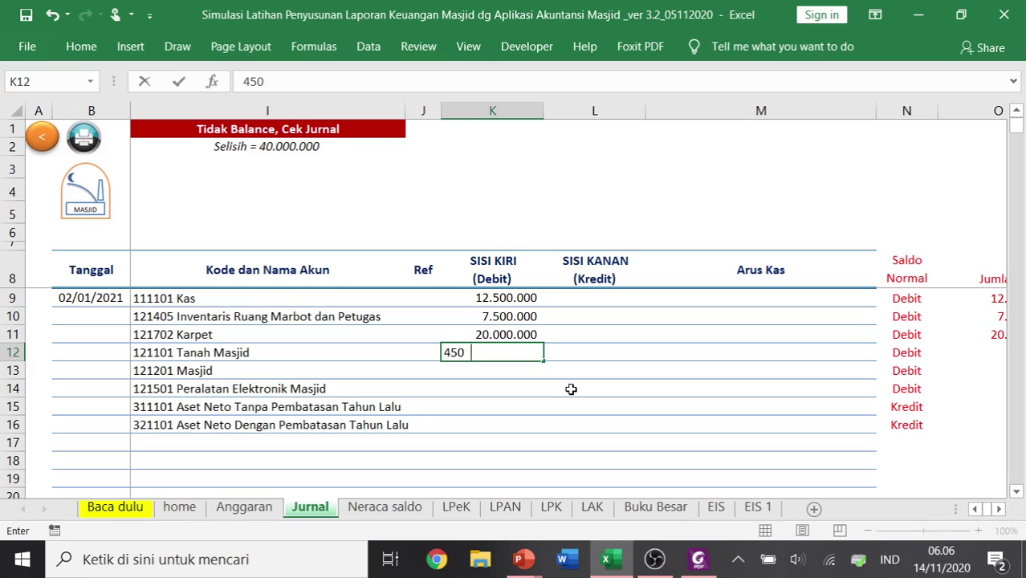
text(.000.000000)
key(Return)
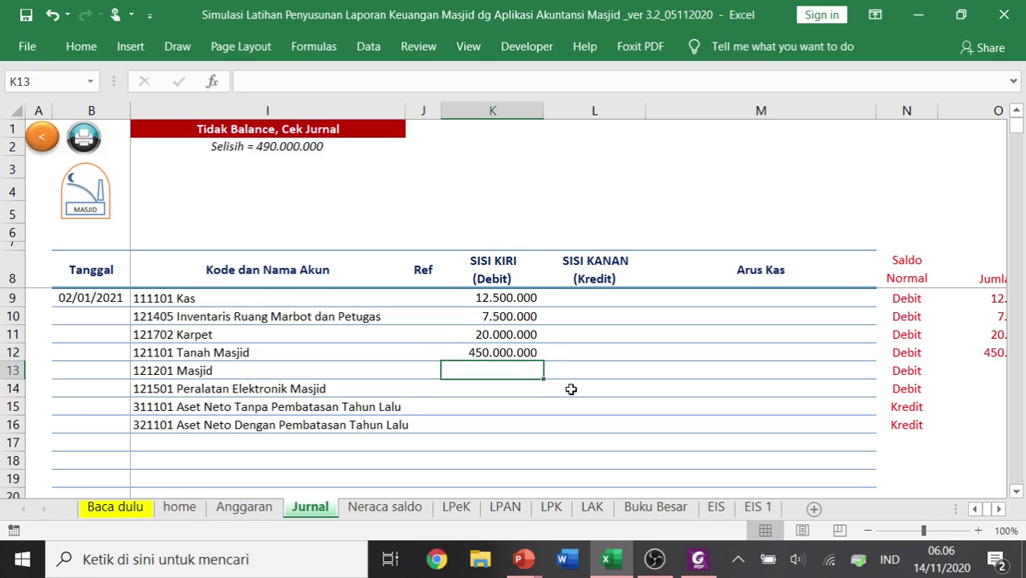
text(3500000000)
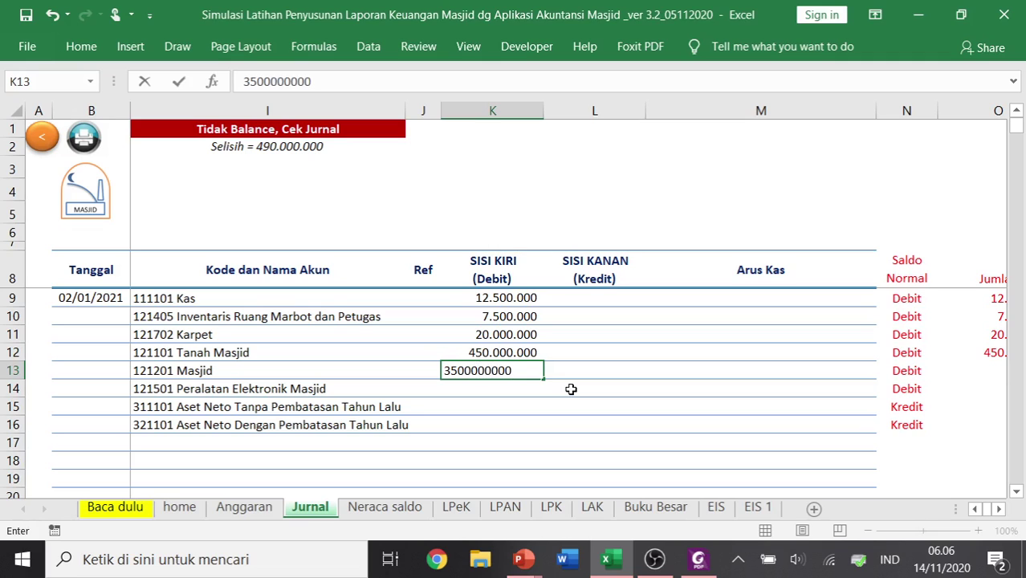
key(Return)
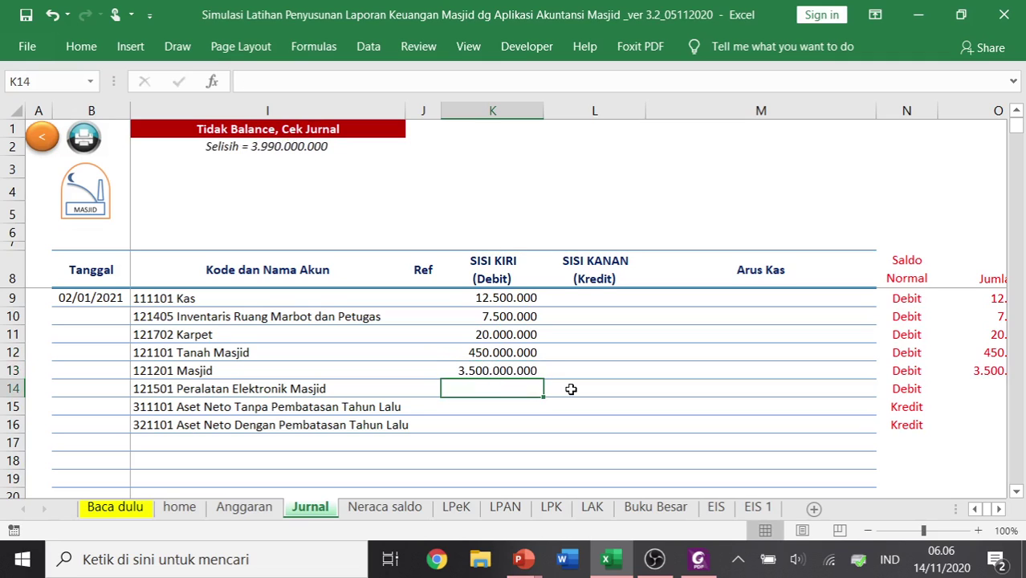
text(1)
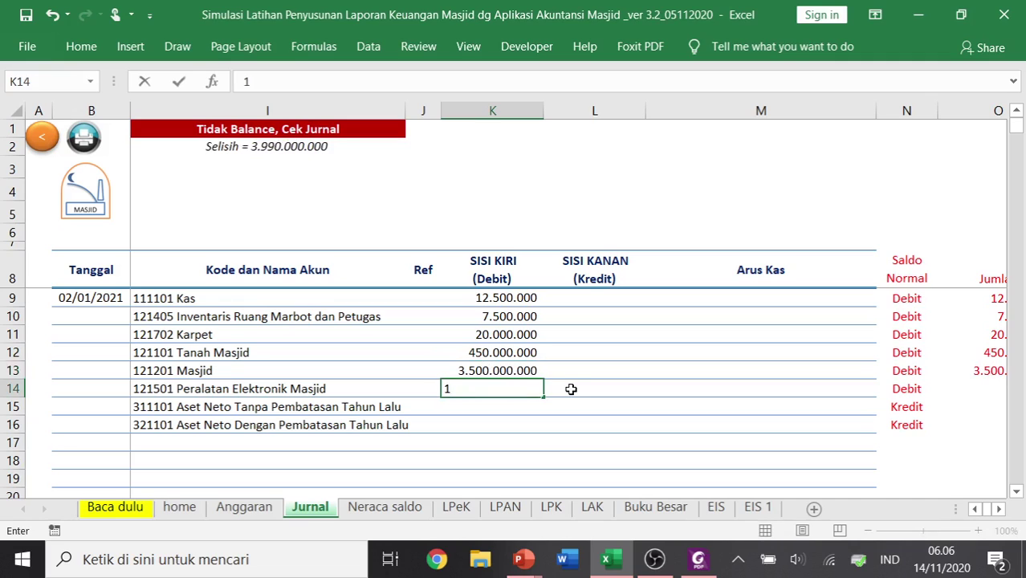
text(7500000)
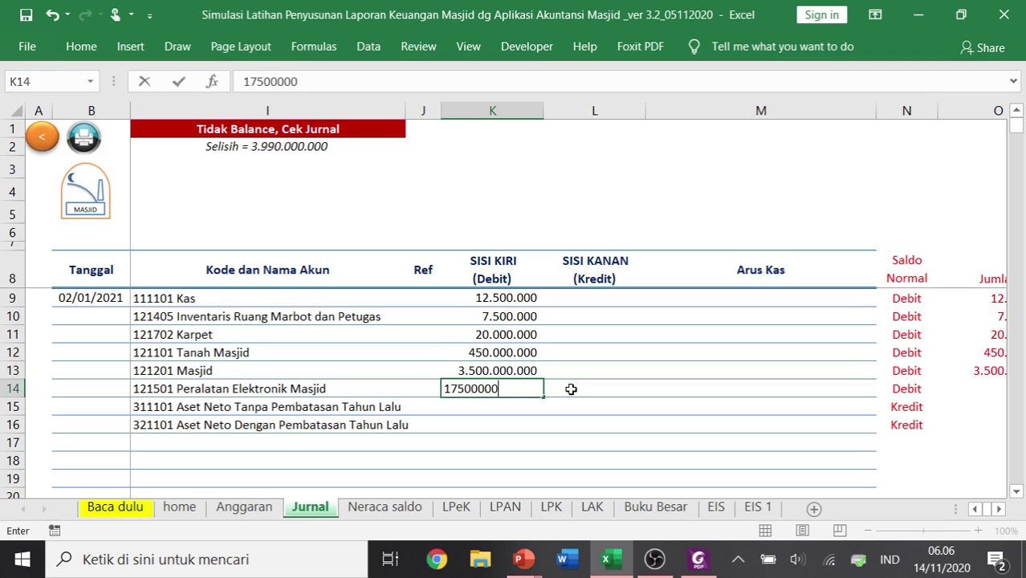
key(Return)
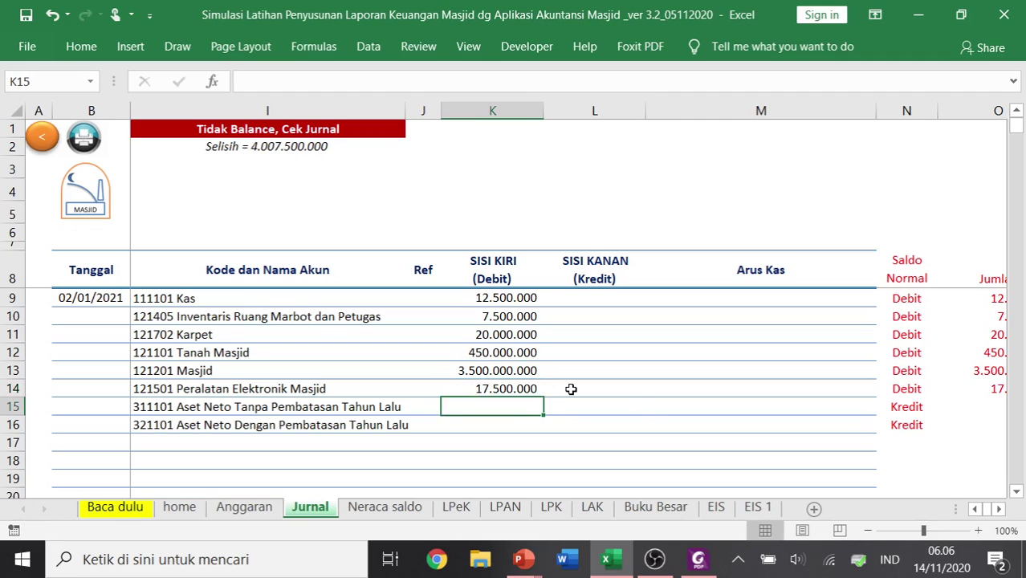
key(Right)
text(20)
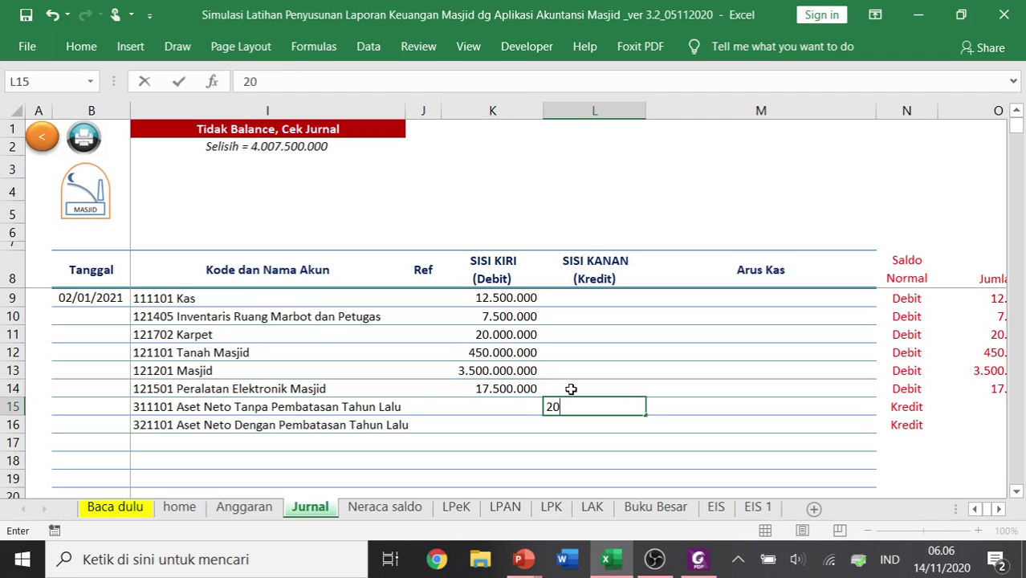
text(00000000)
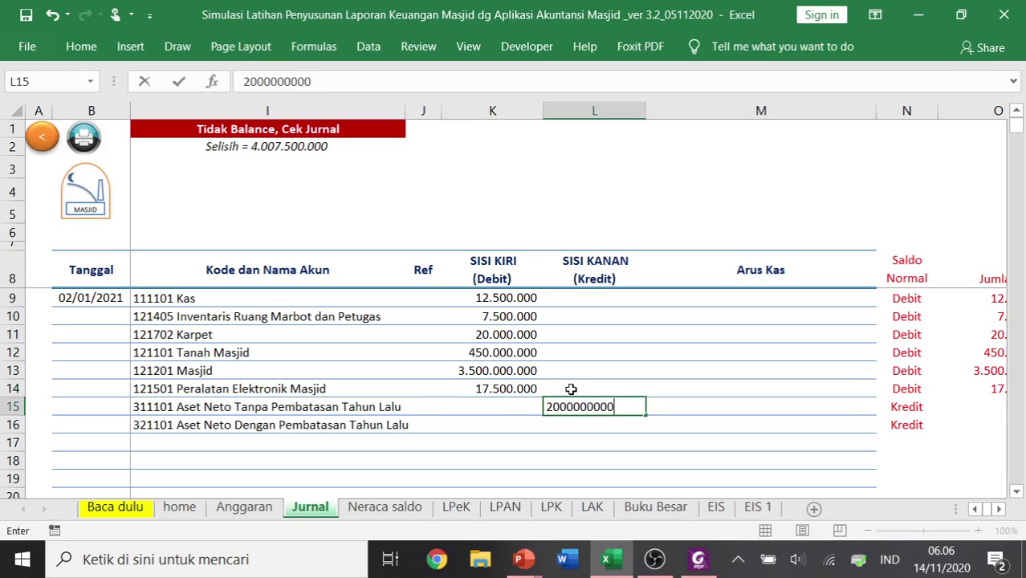
key(ctrl+Return)
key(Down)
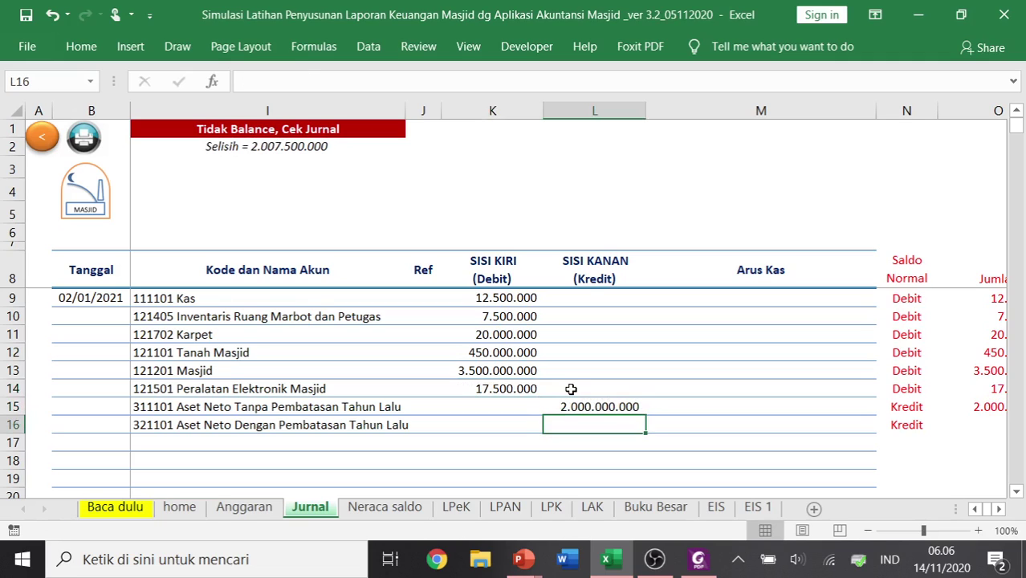
- Enter a credit amount of 7500000 for Aset Neto Dengan Pembatasan Tahun Lalu
text(750)
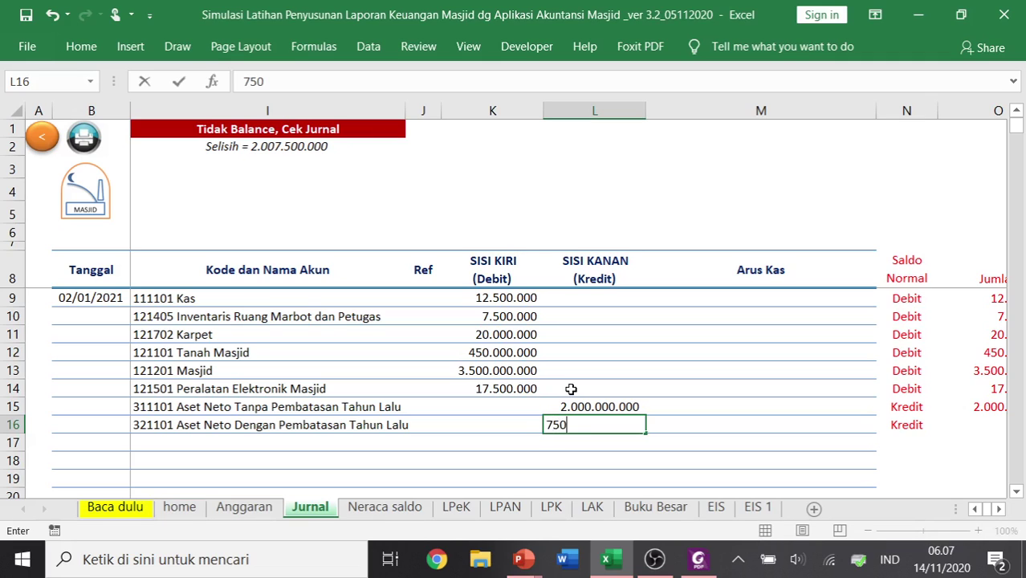
text(0000000)
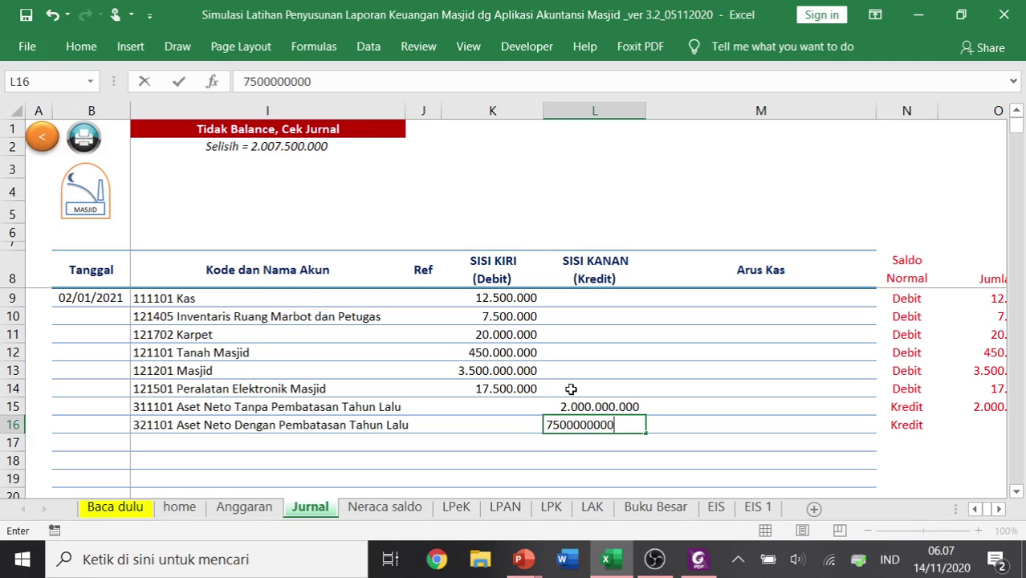
key(BackSpace)
key(BackSpace)
key(BackSpace)
key(Return)
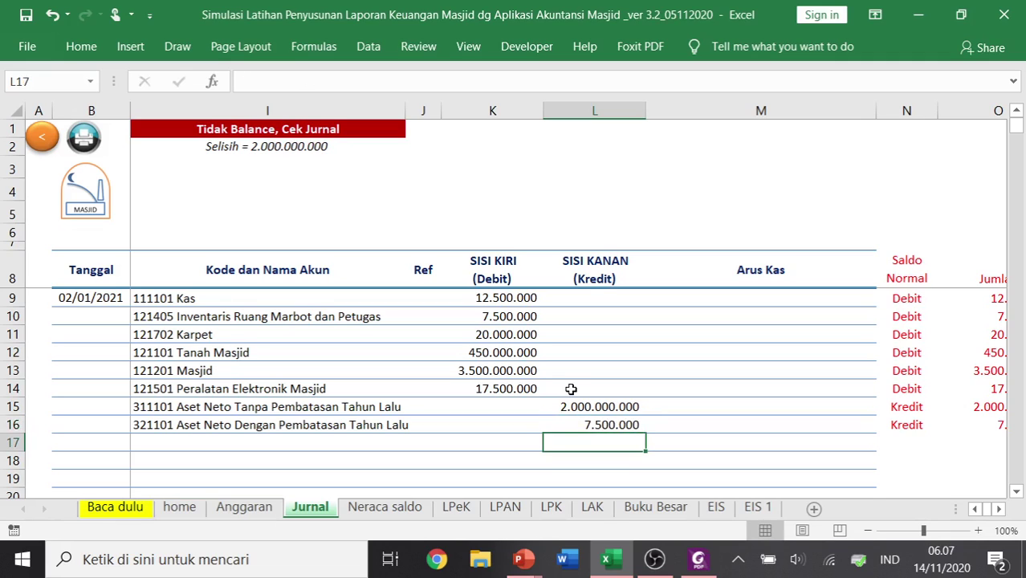
key(Up)
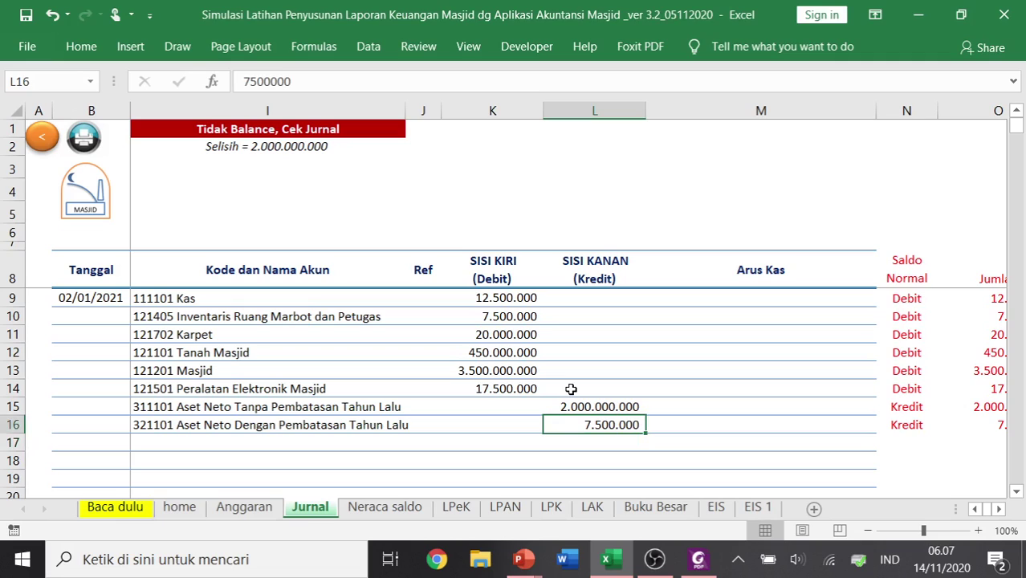
key(Up)
key(Up)
key(Up)
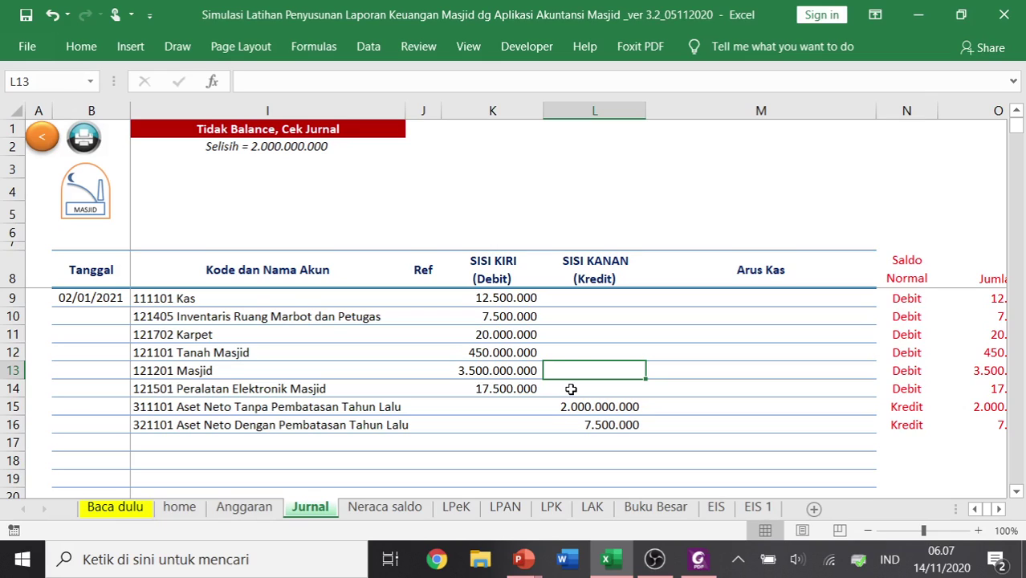
key(Left)
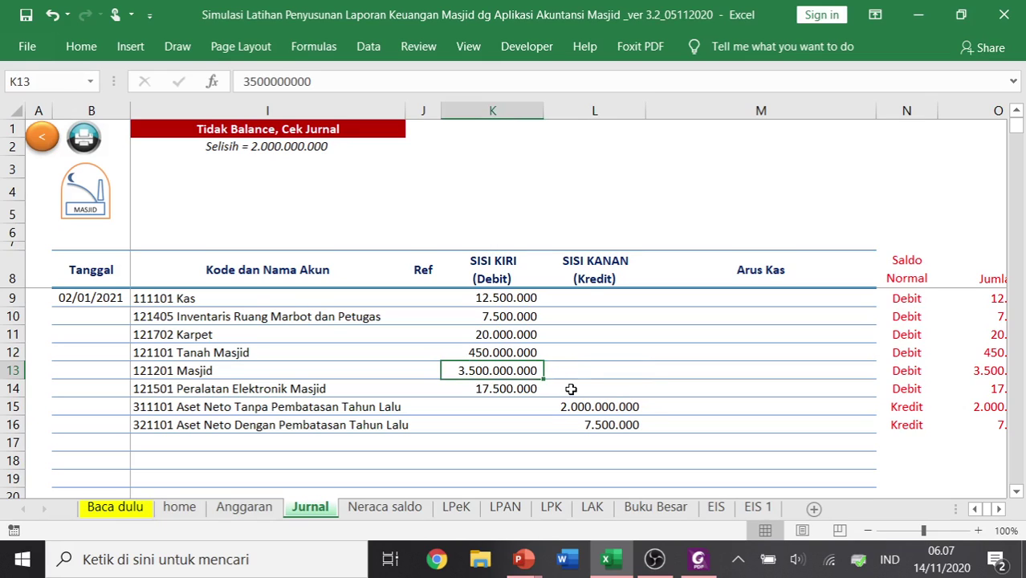
text(1500000)
key(Return)
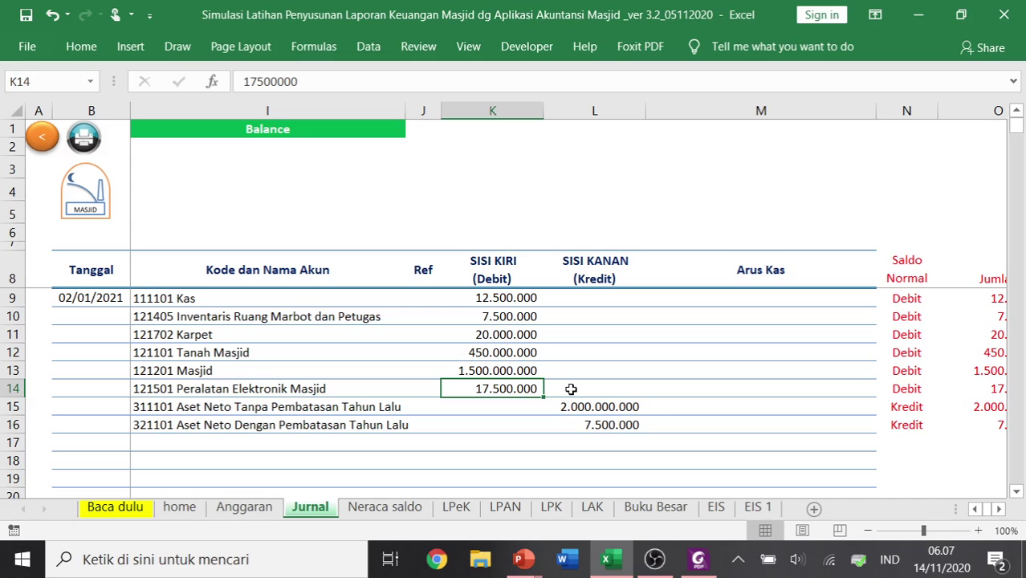
- Enter 001/01/MAA/2020 as the Nomor Bukti of the 02/01/2021 entry in row 9
key(Left)
key(Left)
key(Left)
key(Left)
key(Left)
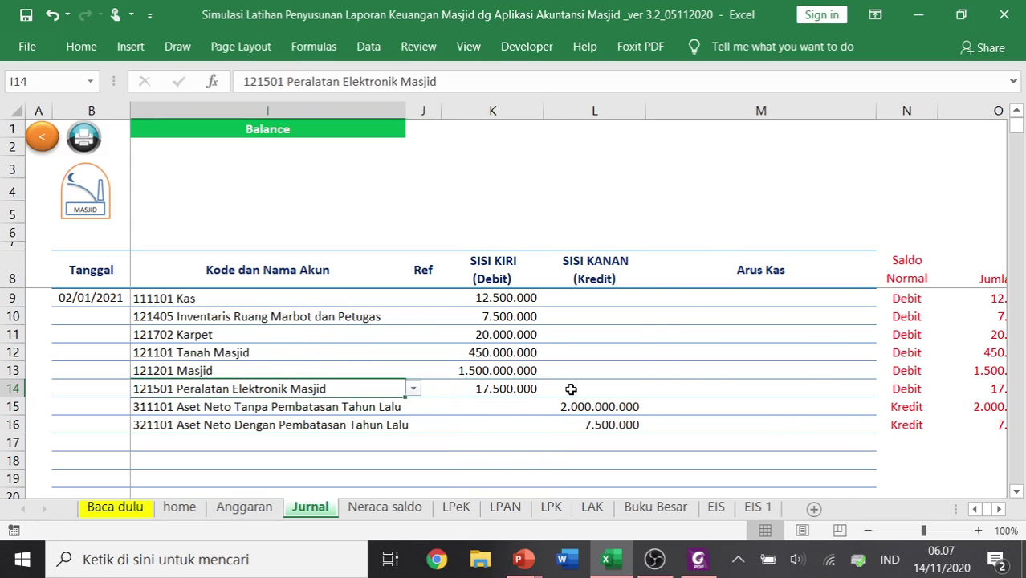
key(Right)
key(Right)
key(Right)
key(Right)
key(Left)
key(Home)
key(Right)
key(Right)
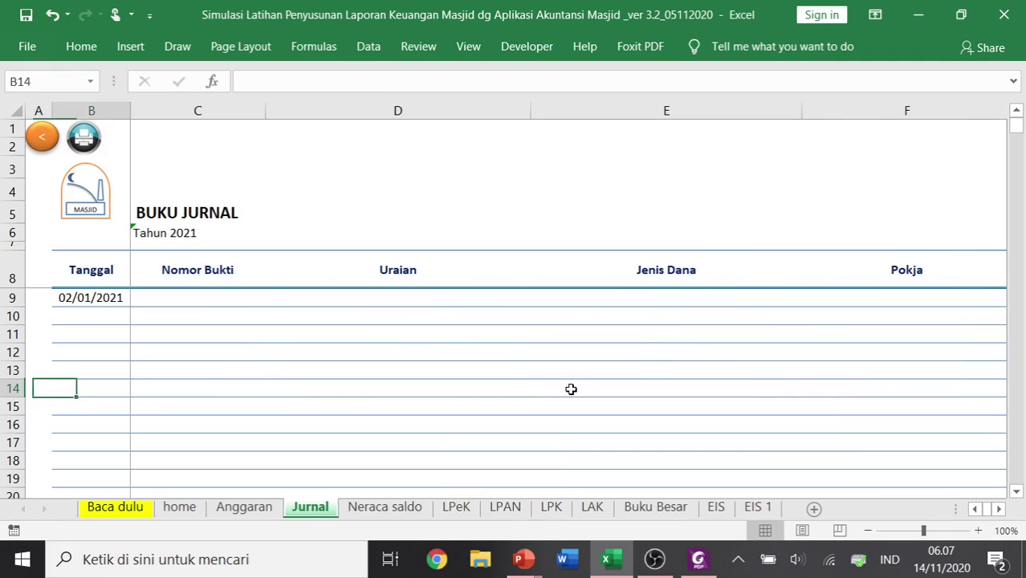
key(Up)
key(Up)
key(Up)
key(Up)
key(Up)
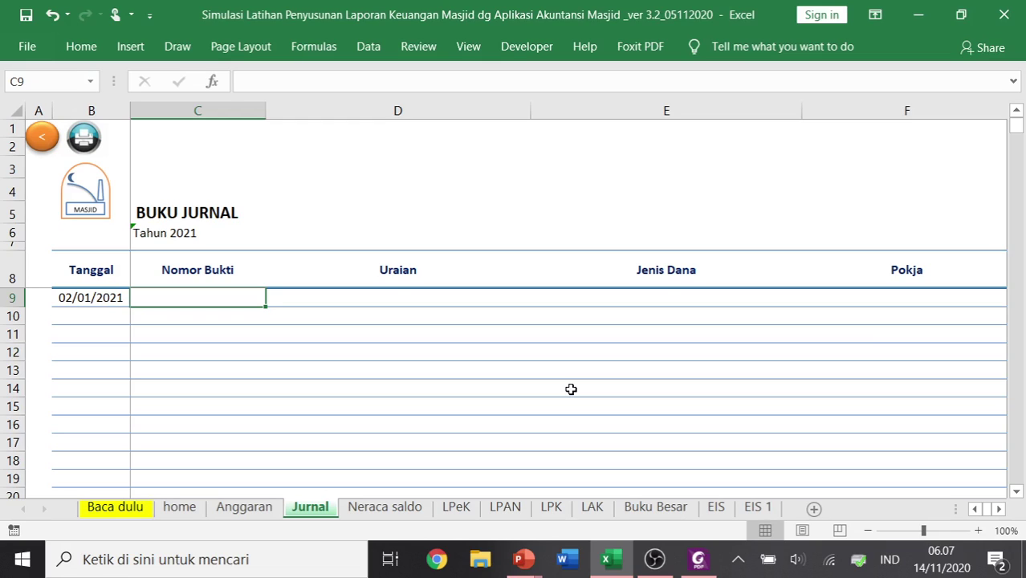
text(001/)
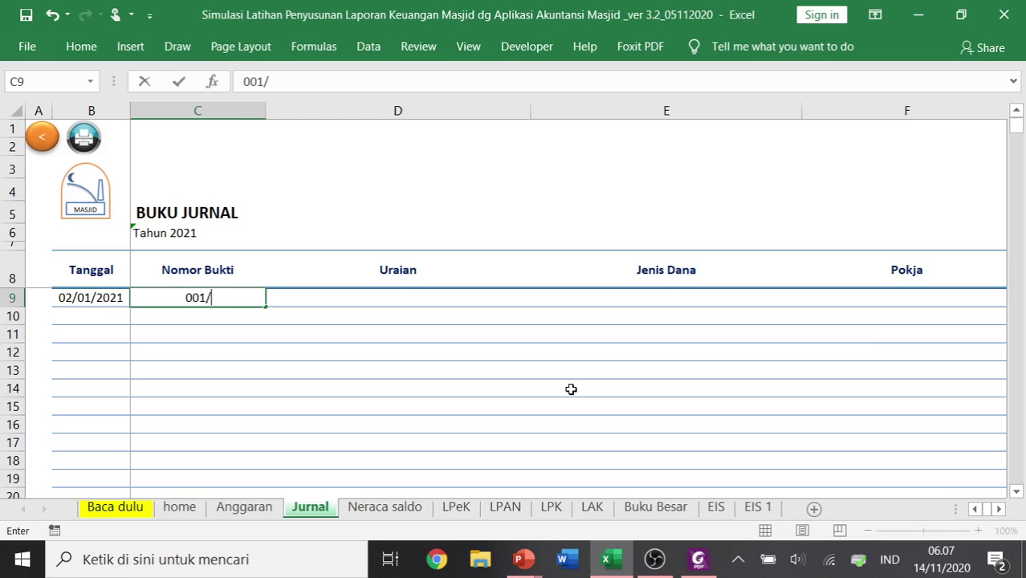
text(01/)
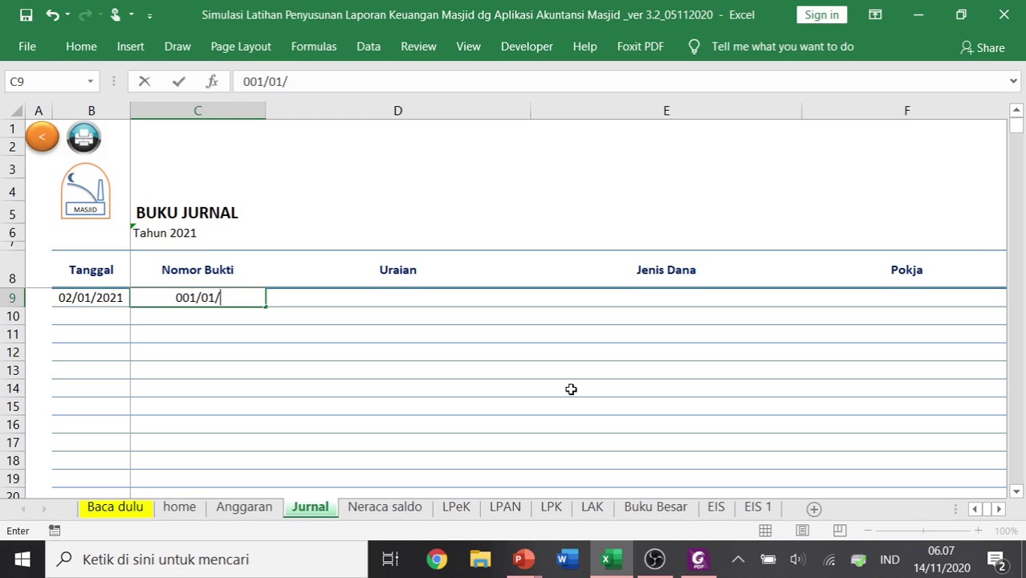
text(MAA/)
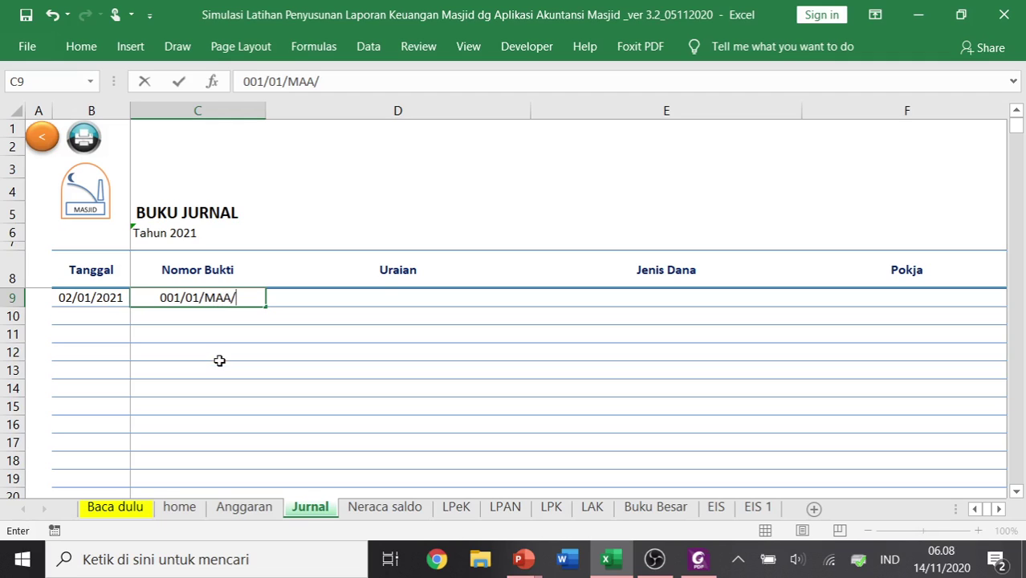
text(2020)
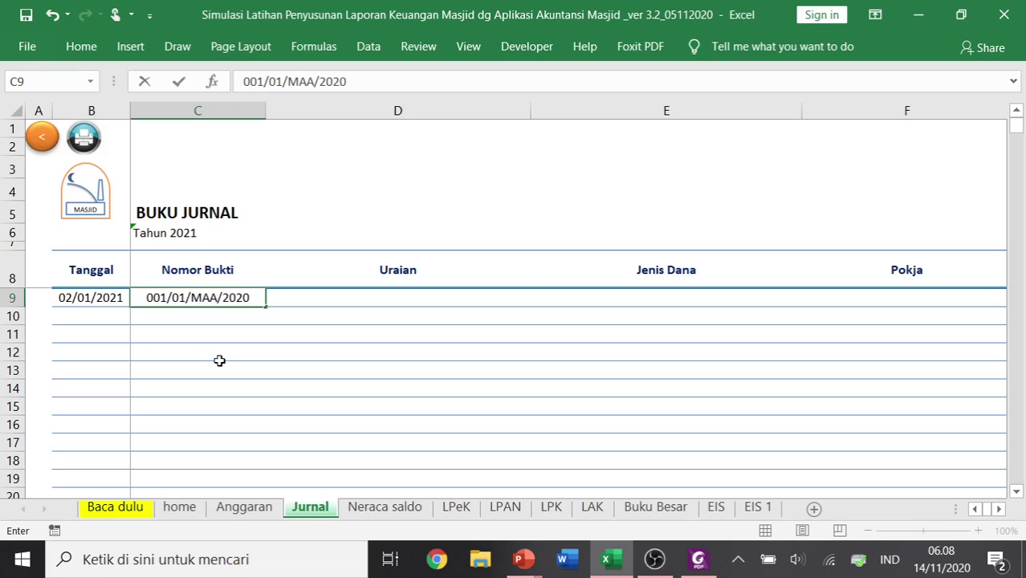
key(Tab)
- Enter "Saldo Awal" as the Uraian of the 02/01/2021 entry in row 9
text(Saldo)
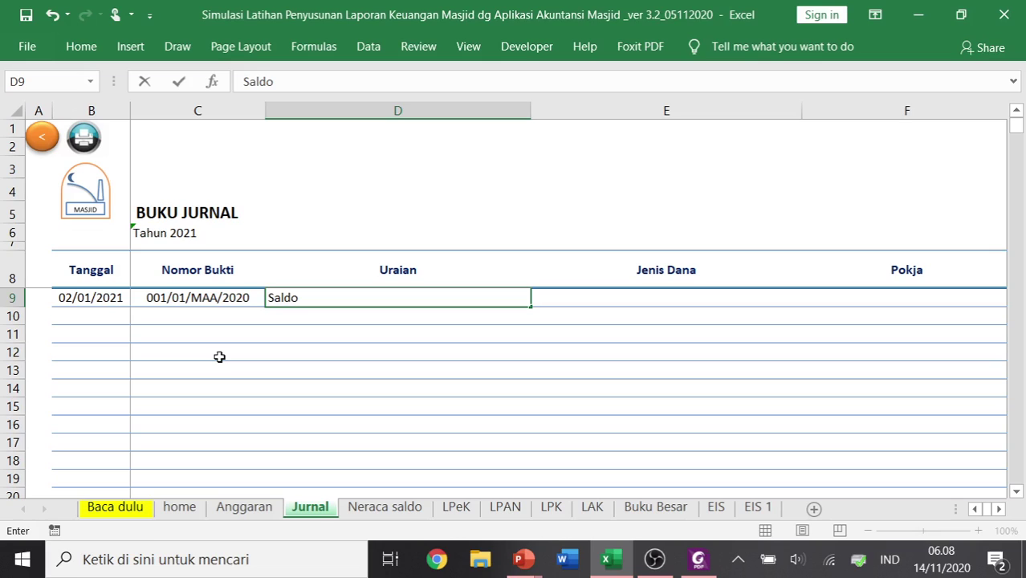
text(Awal)
key(Return)
key(Up)
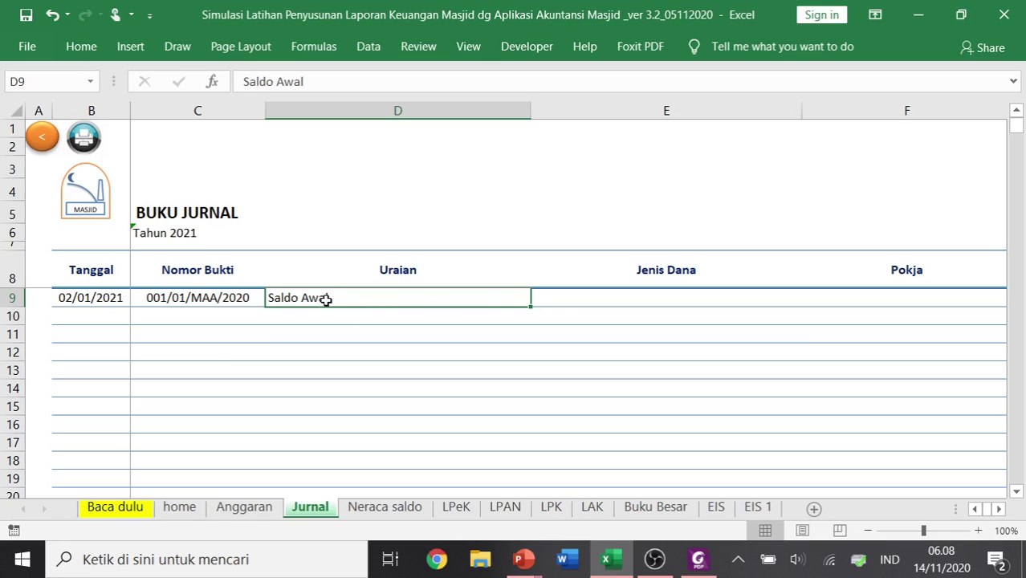
- Set the Pokja of the 02/01/2021 entry in row 9 to 20 Keuangan
click(580, 299)
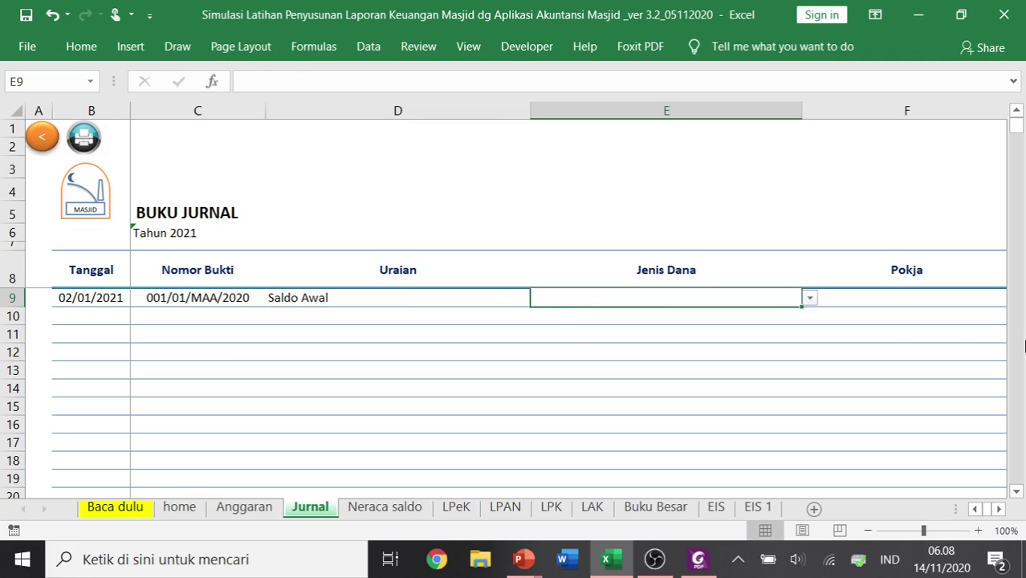
key(Tab)
key(Tab)
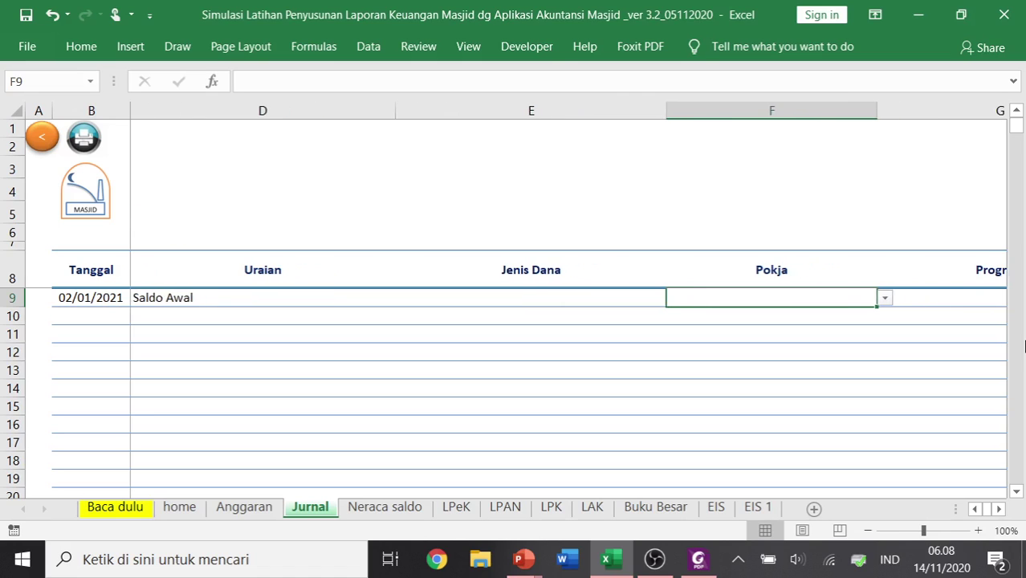
key(shift+Tab)
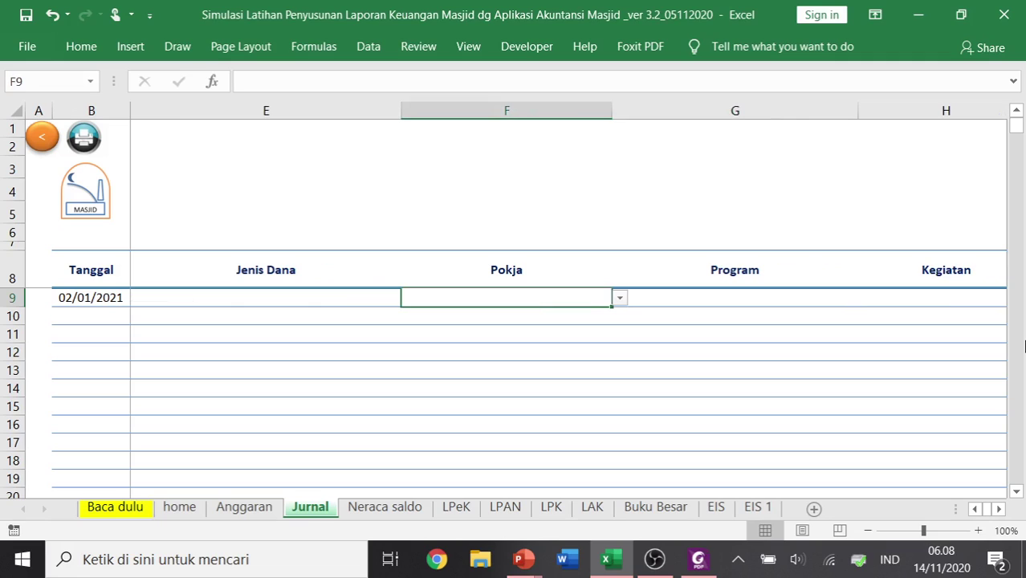
click(620, 299)
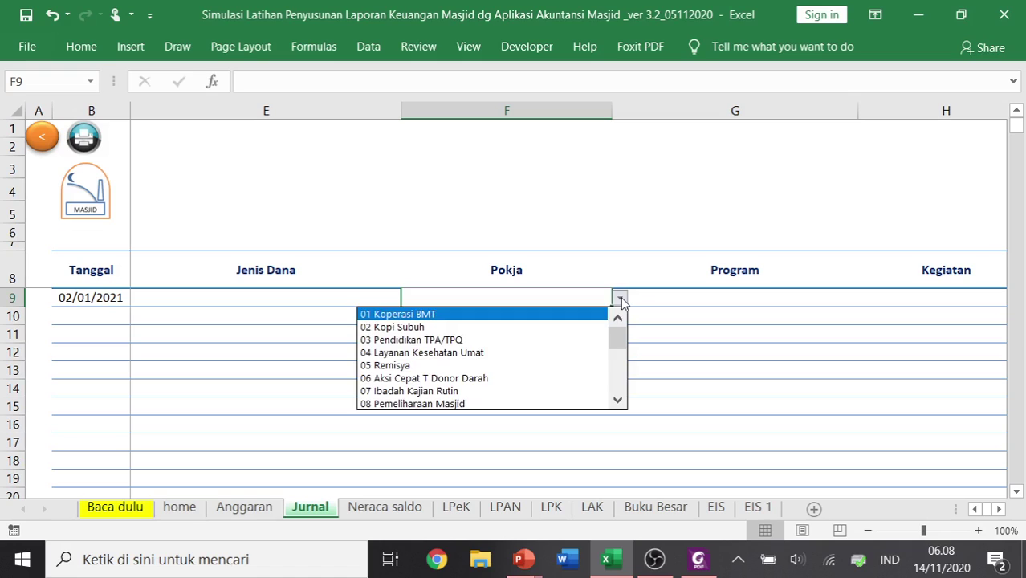
click(619, 376)
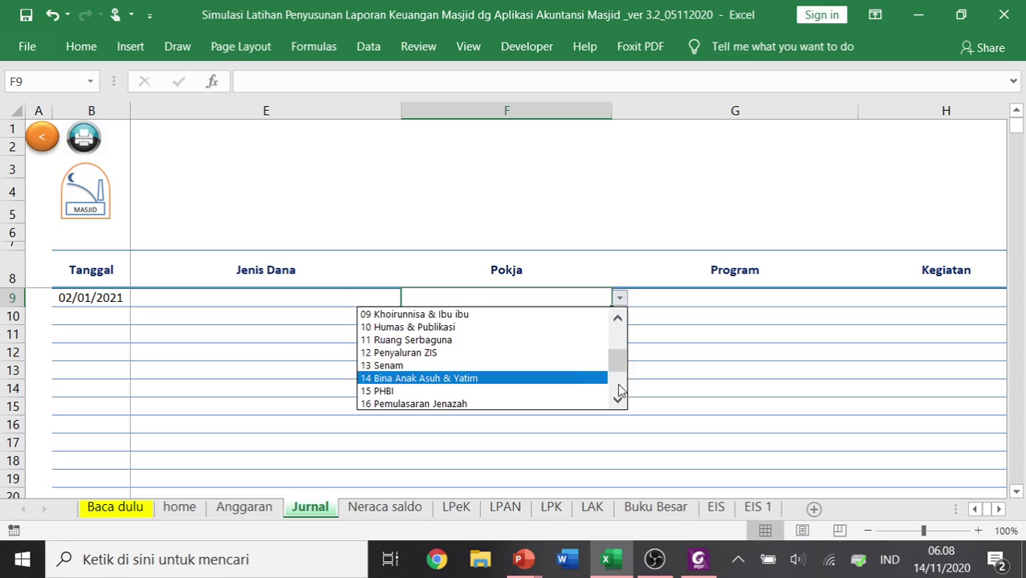
click(620, 389)
click(594, 378)
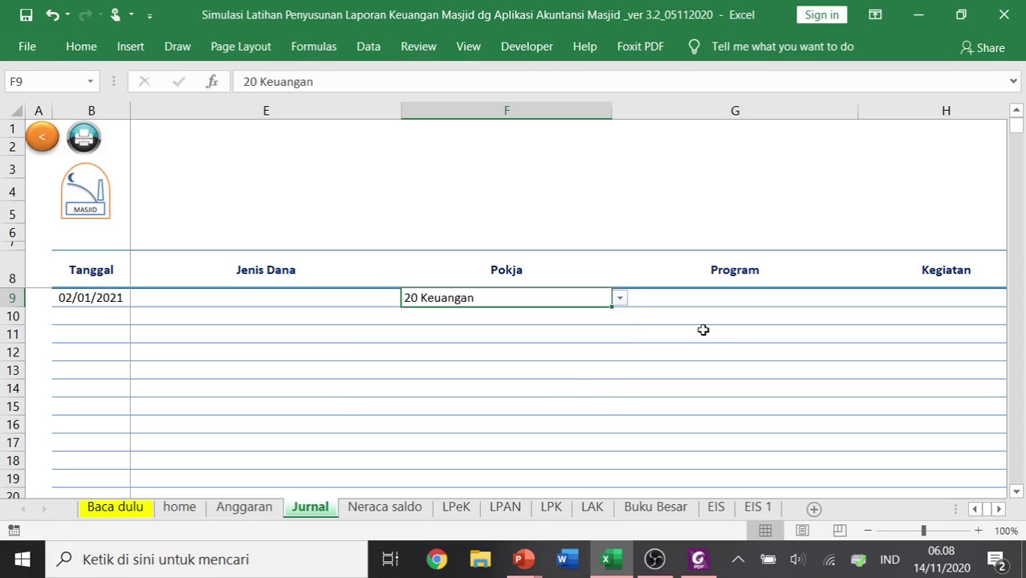
- Set the Program of the 02/01/2021 entry in row 9 to 6 Manajemen dan Umum
click(710, 301)
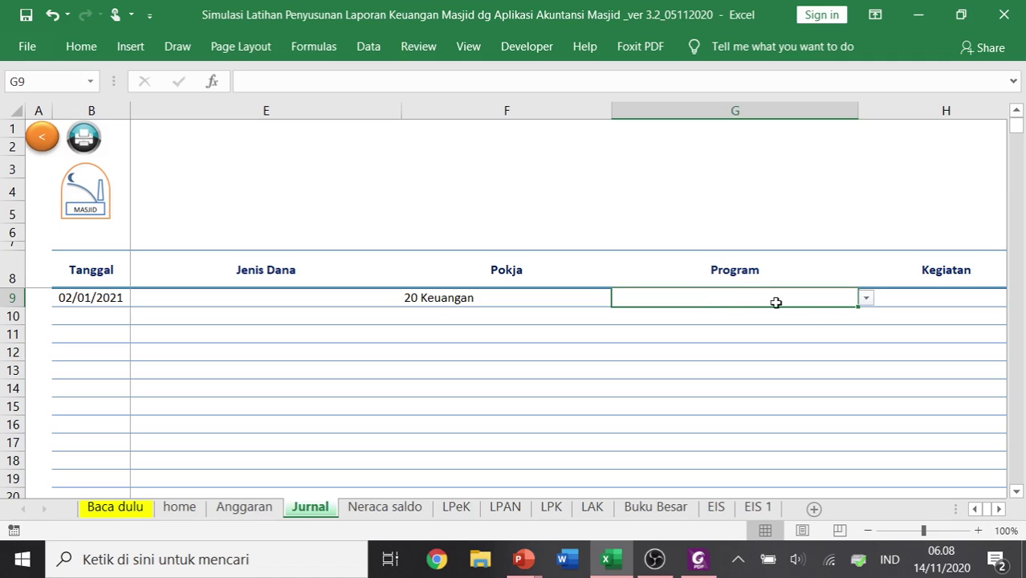
click(865, 299)
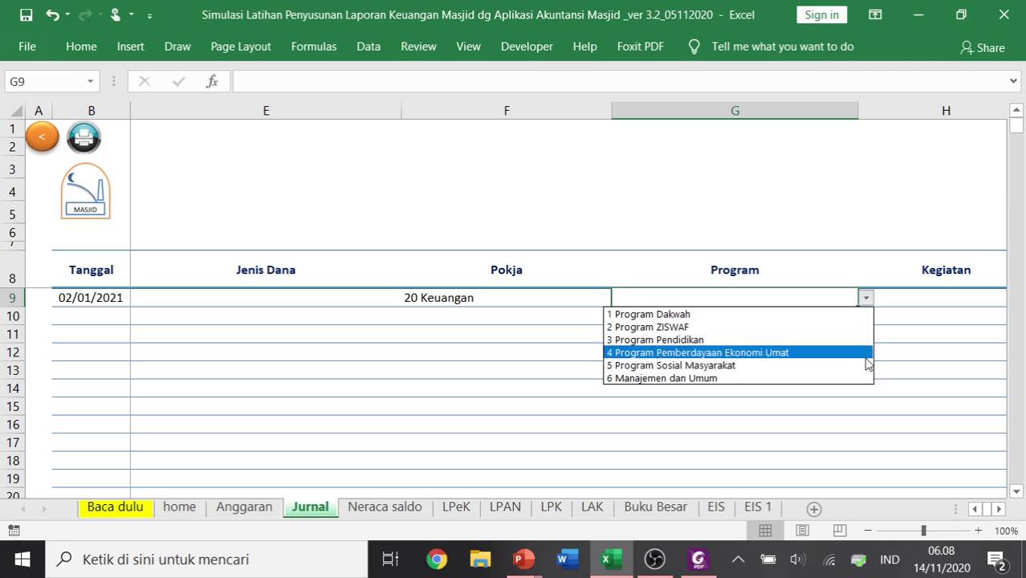
click(850, 378)
- Set the Kegiatan of the 02/01/2021 entry in row 9 to 10 Operasional
click(907, 303)
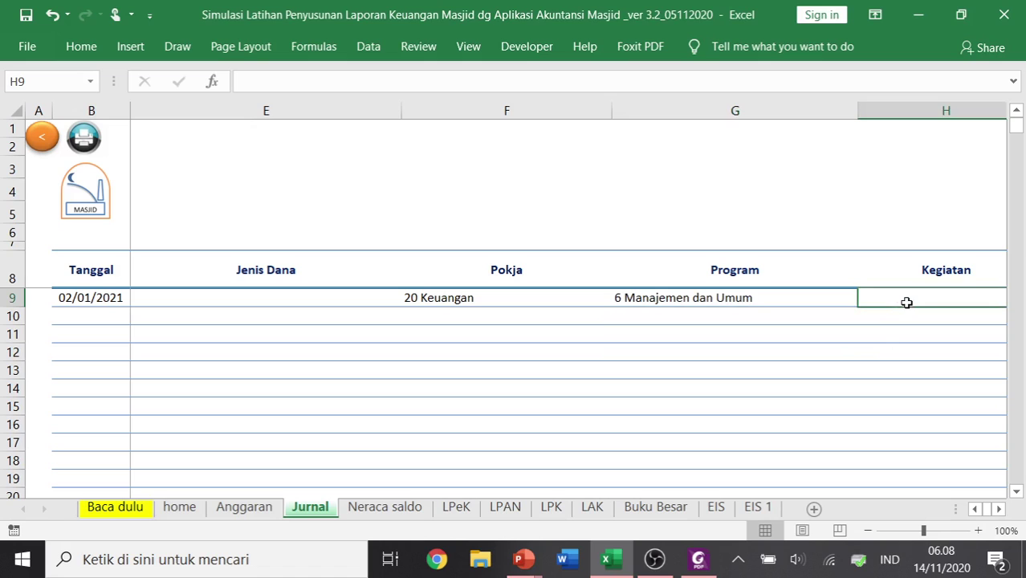
key(Right)
key(Right)
key(Left)
key(Left)
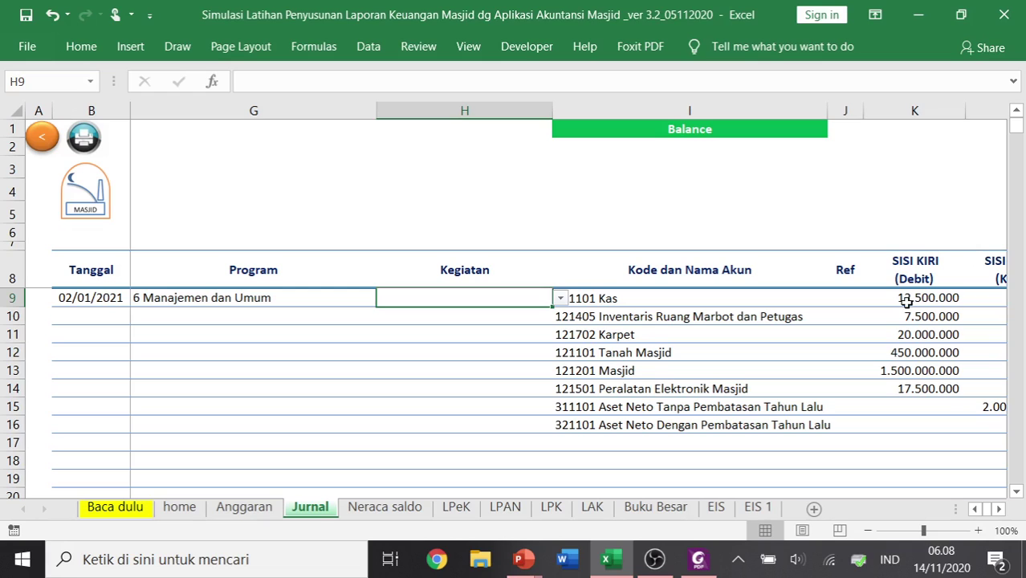
click(566, 298)
click(545, 295)
click(559, 298)
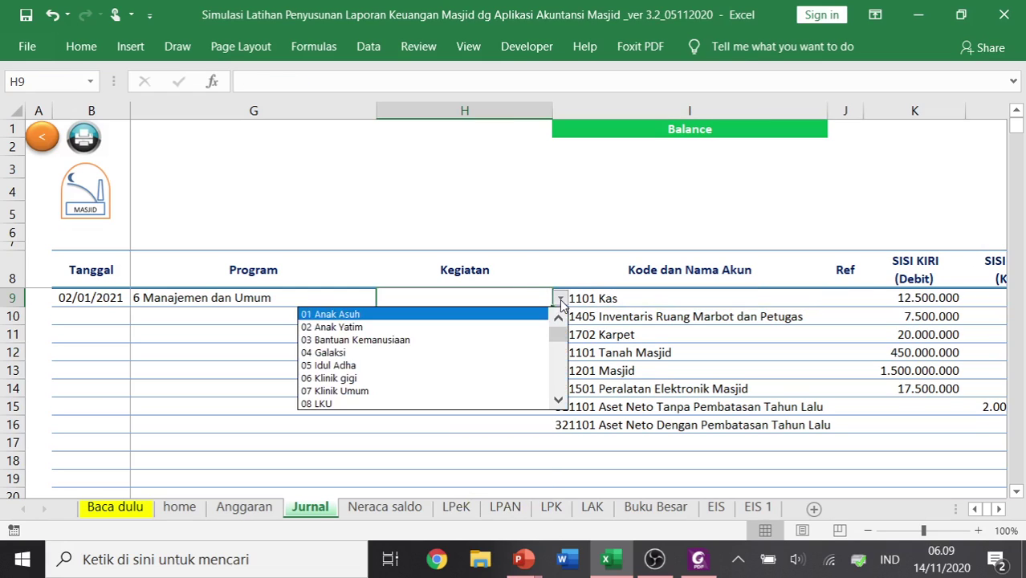
click(565, 390)
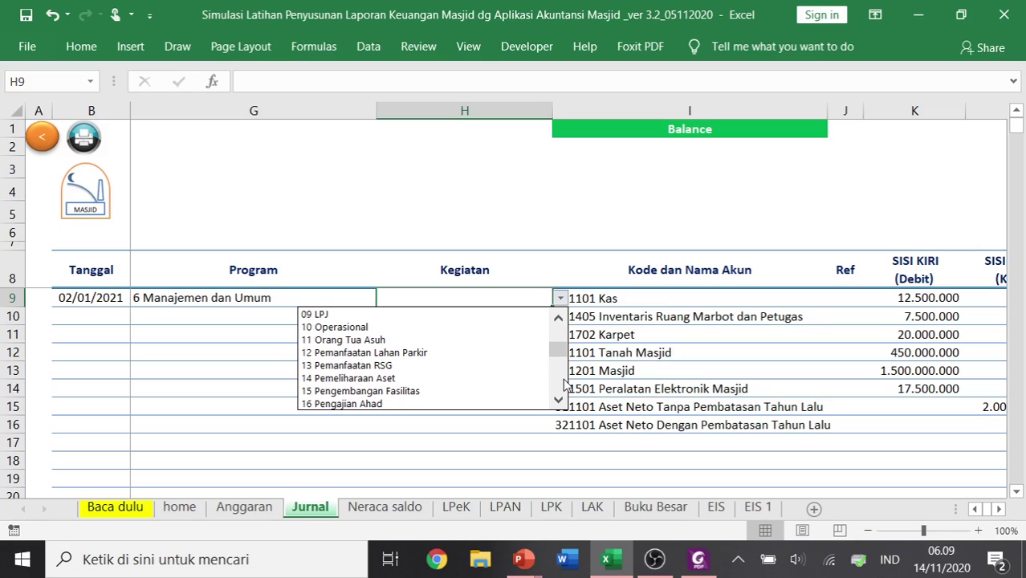
click(499, 328)
key(Return)
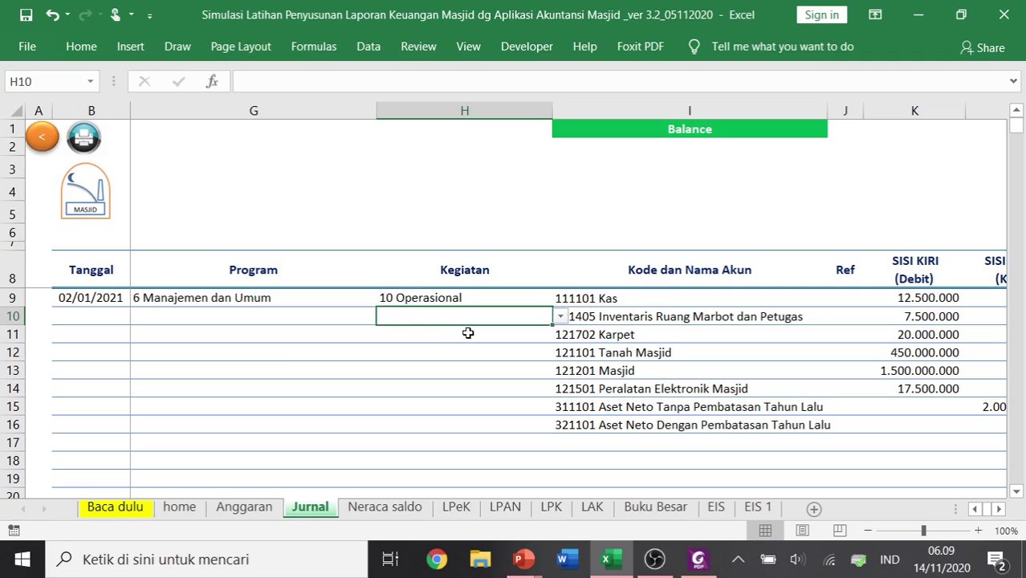
- Compare the account names in rows 9 to 16 with the Jenis Dana column to find which rows need a fund type
key(Down)
key(Down)
key(Down)
key(Down)
key(Down)
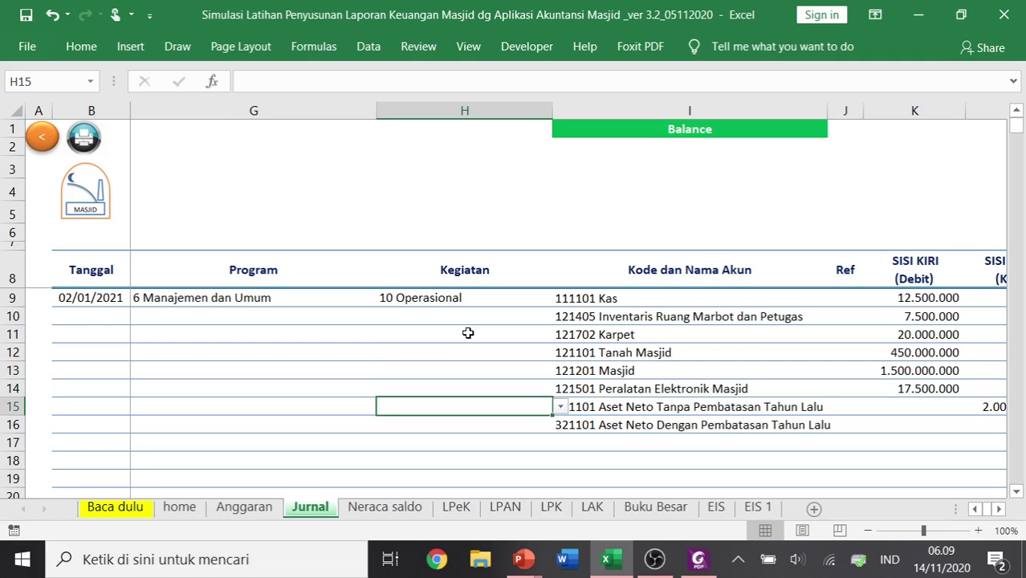
key(Left)
key(Left)
key(Left)
key(Left)
key(Left)
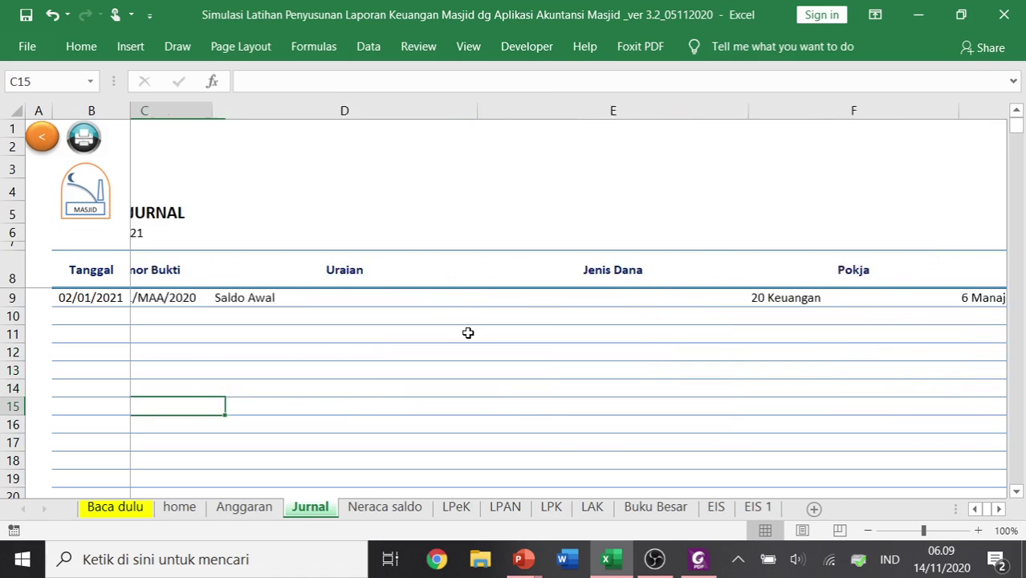
key(Right)
key(Right)
key(Up)
key(Up)
key(Up)
key(Up)
key(Up)
key(Up)
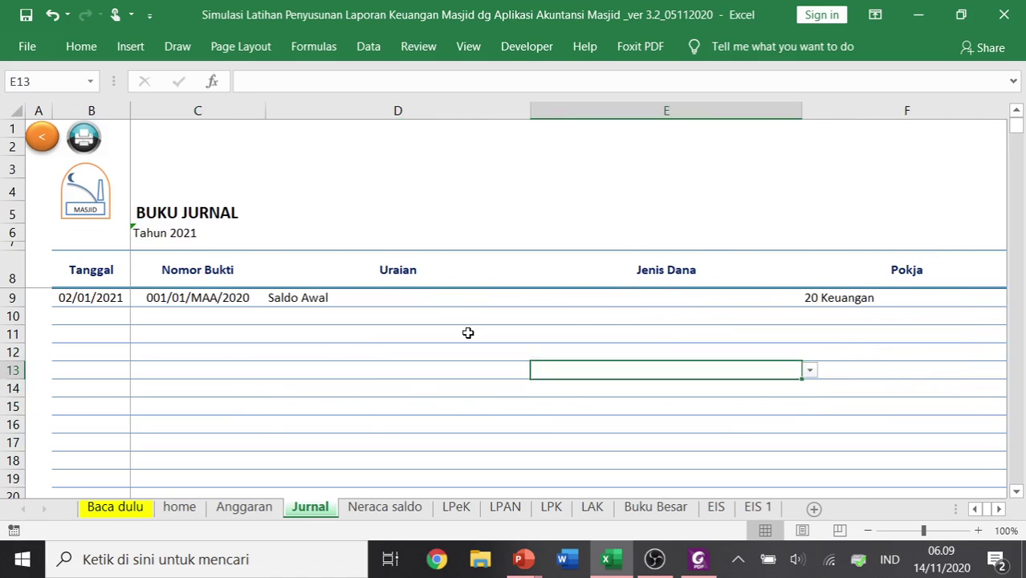
key(Down)
key(Down)
key(Down)
key(Down)
key(Down)
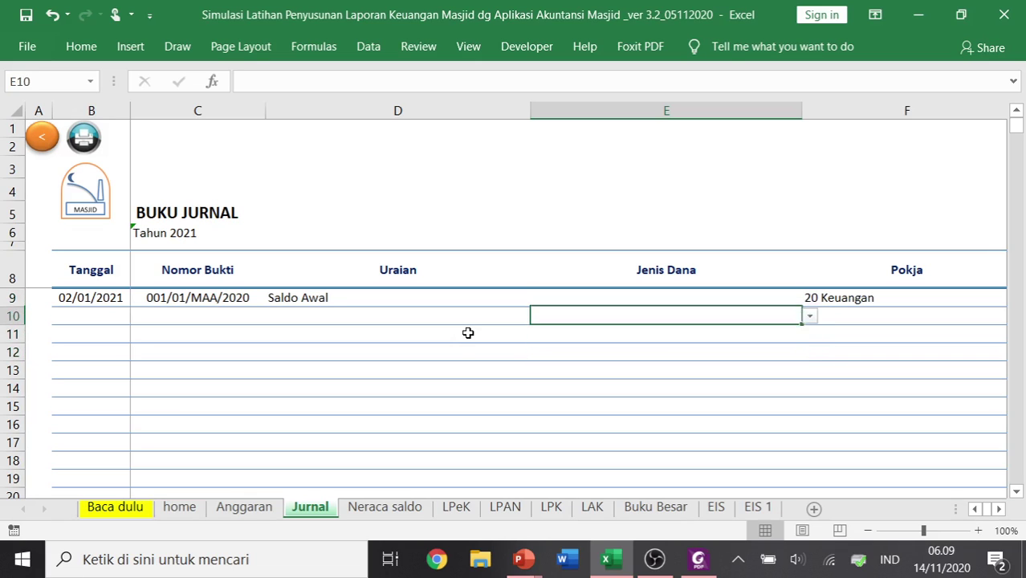
key(Right)
key(Right)
key(Right)
key(Right)
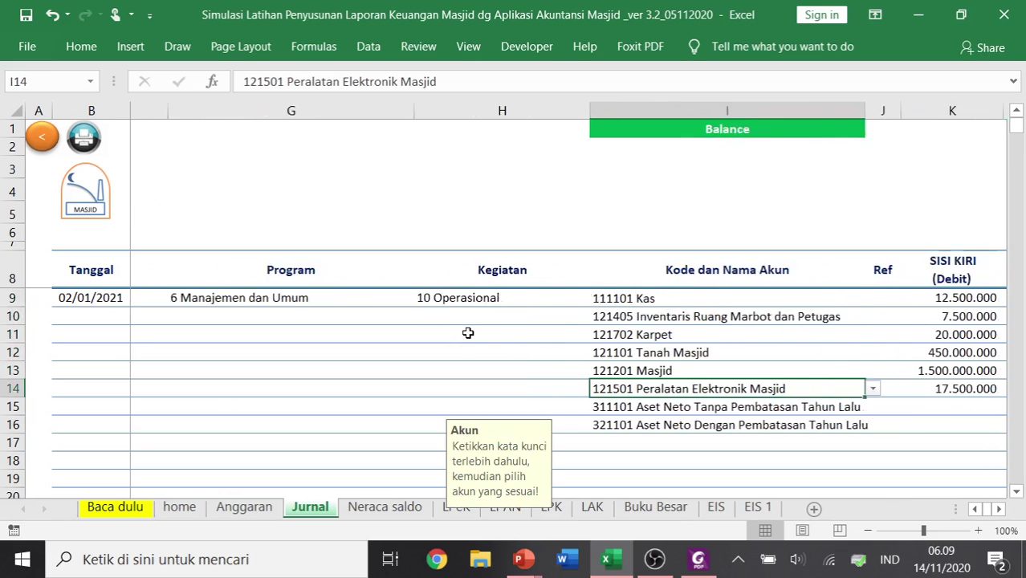
key(Down)
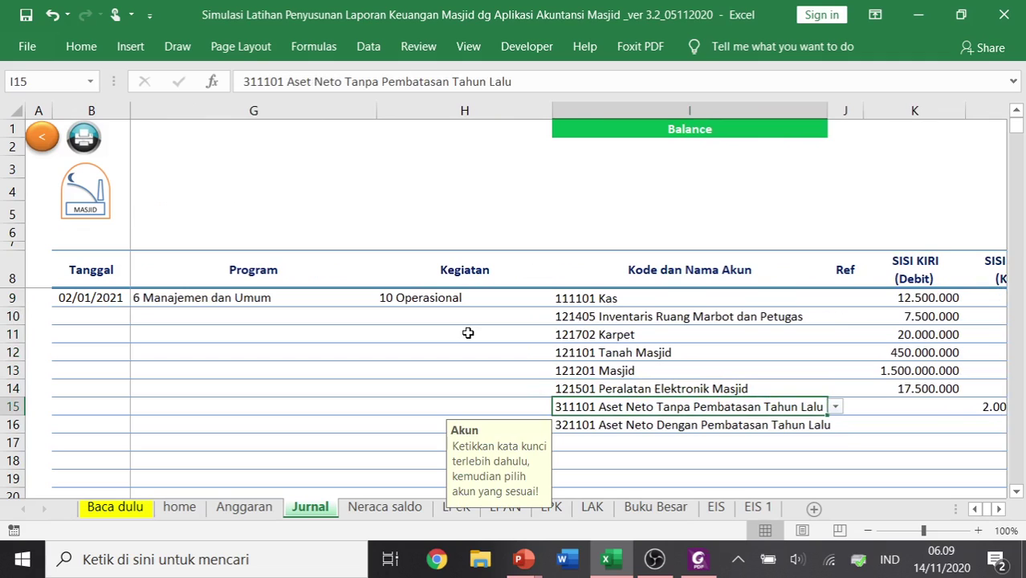
key(Left)
key(Left)
key(Left)
key(Left)
key(Left)
key(Left)
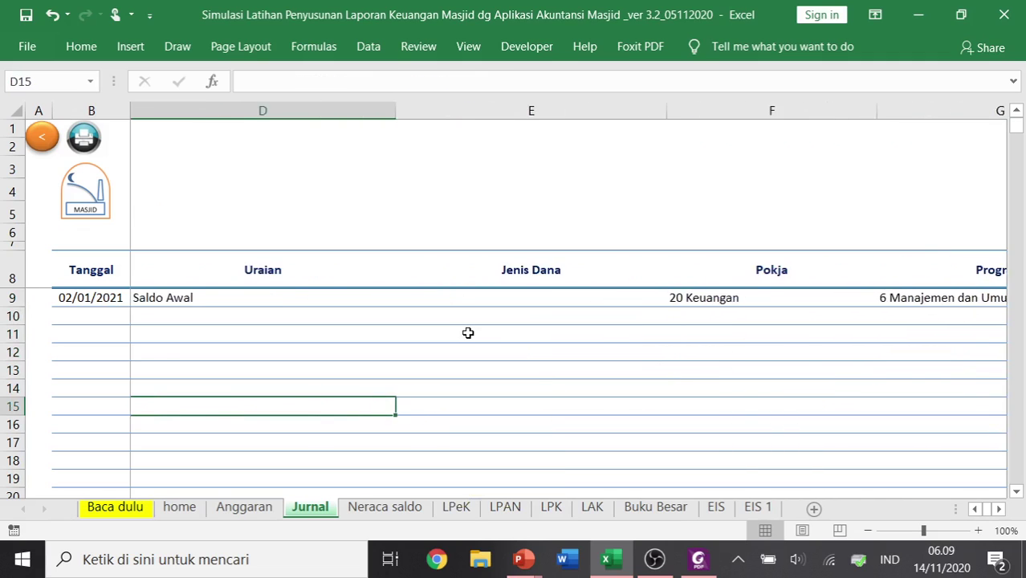
key(Right)
key(Right)
key(Right)
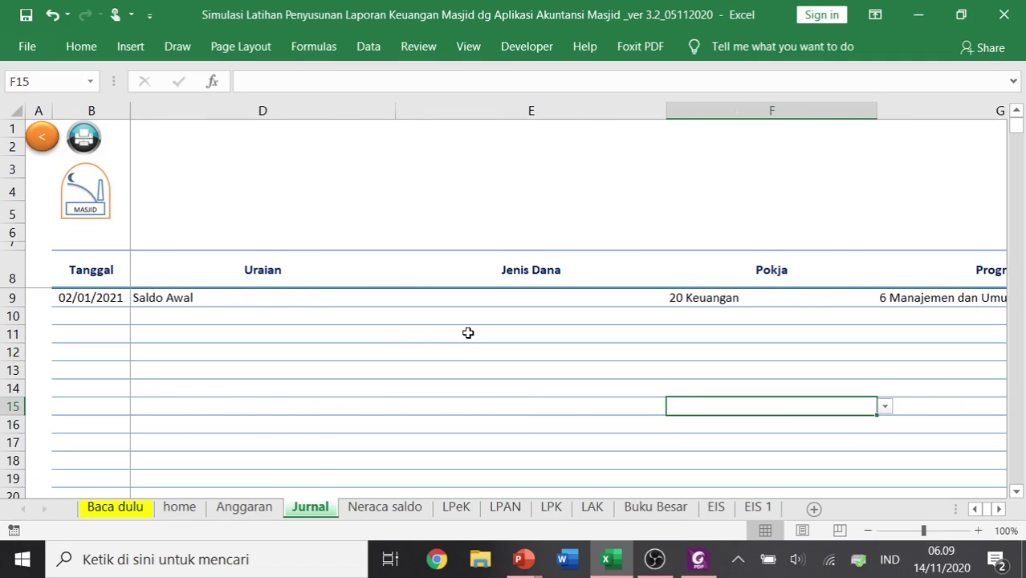
key(Left)
scroll(469, 333, down, 1)
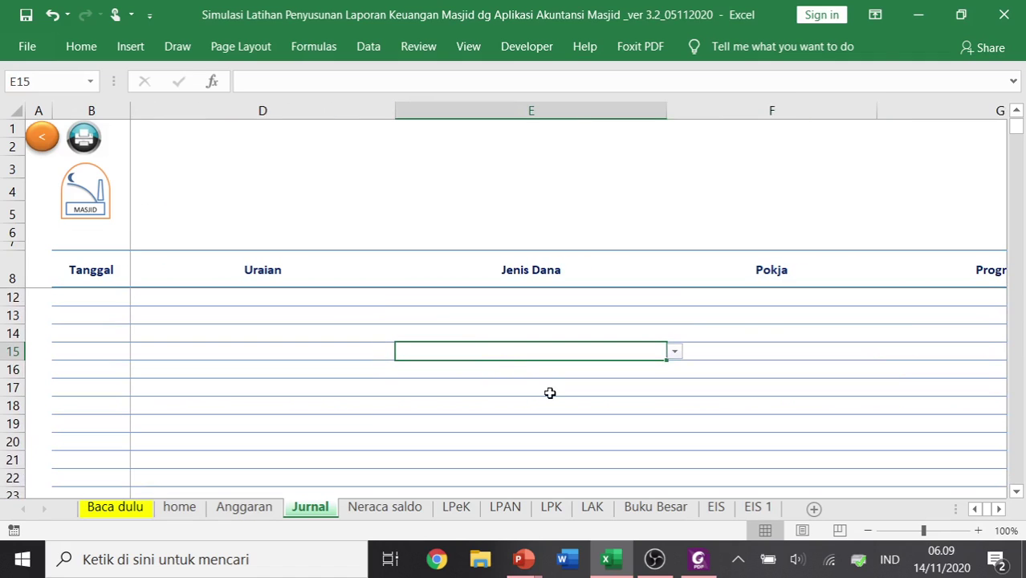
text(aset)
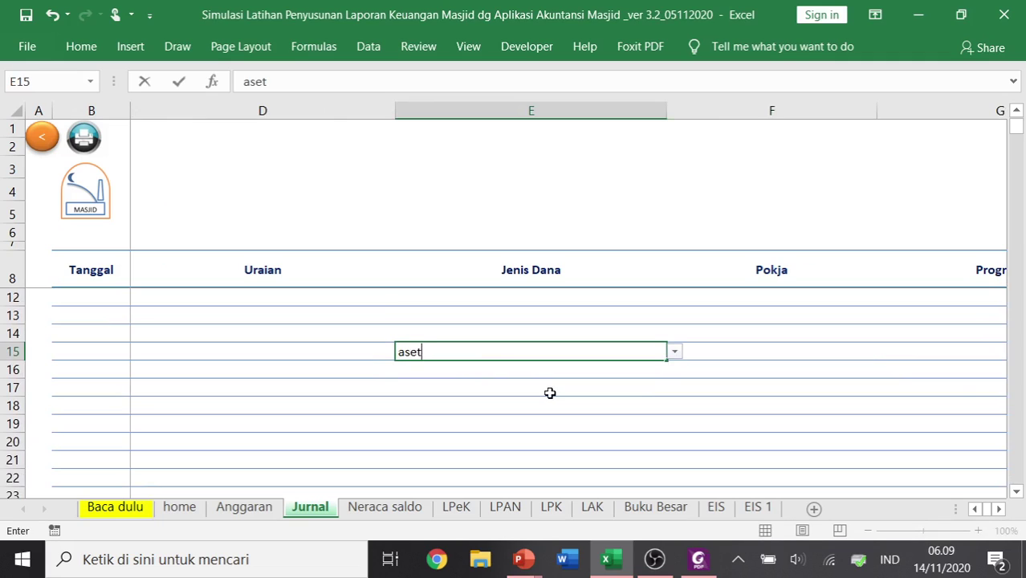
key(BackSpace)
key(BackSpace)
key(BackSpace)
key(BackSpace)
text(tanpa pembatasan)
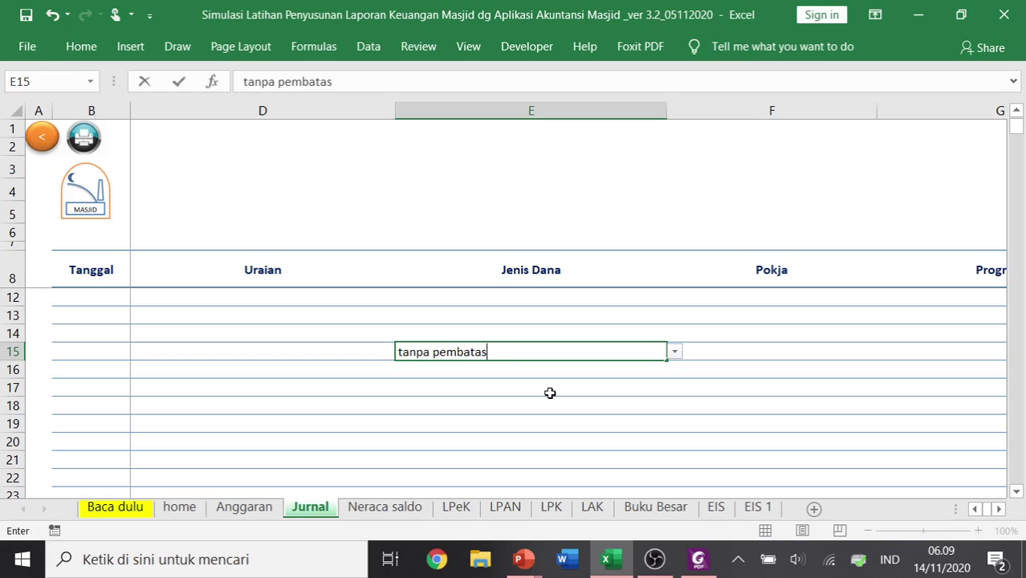
click(675, 352)
click(518, 331)
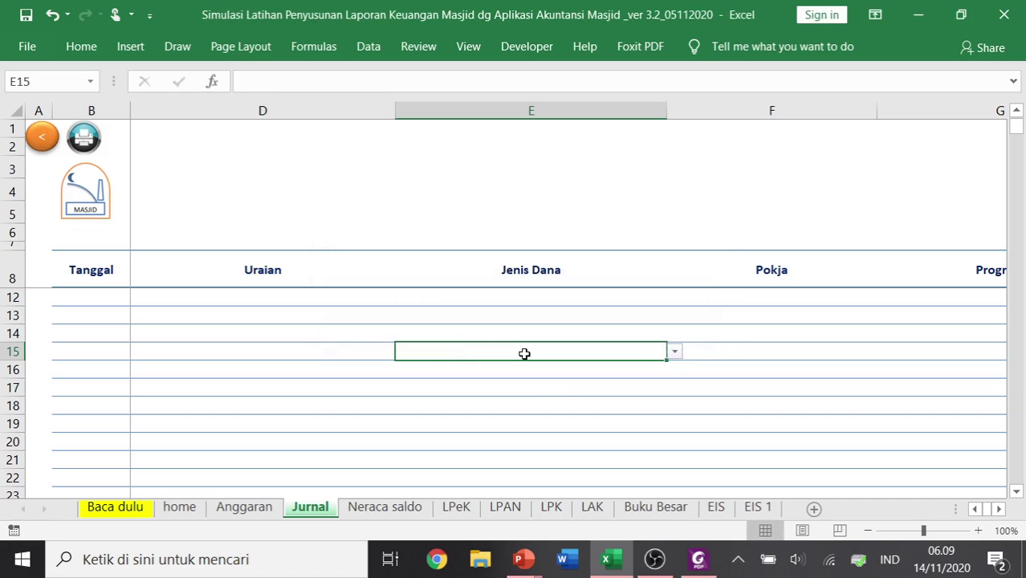
- Set Jenis Dana to Tanpa Pembatasan dari Pemberi Sumber Daya in row 15 and Dengan Pembatasan dari Pemberi Sumber Daya in row 16
click(674, 351)
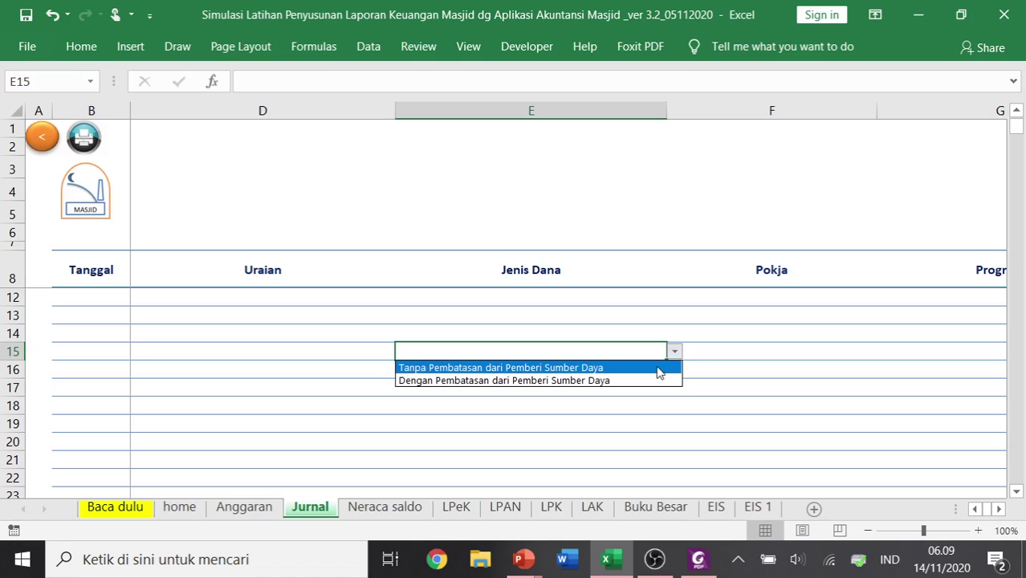
click(657, 368)
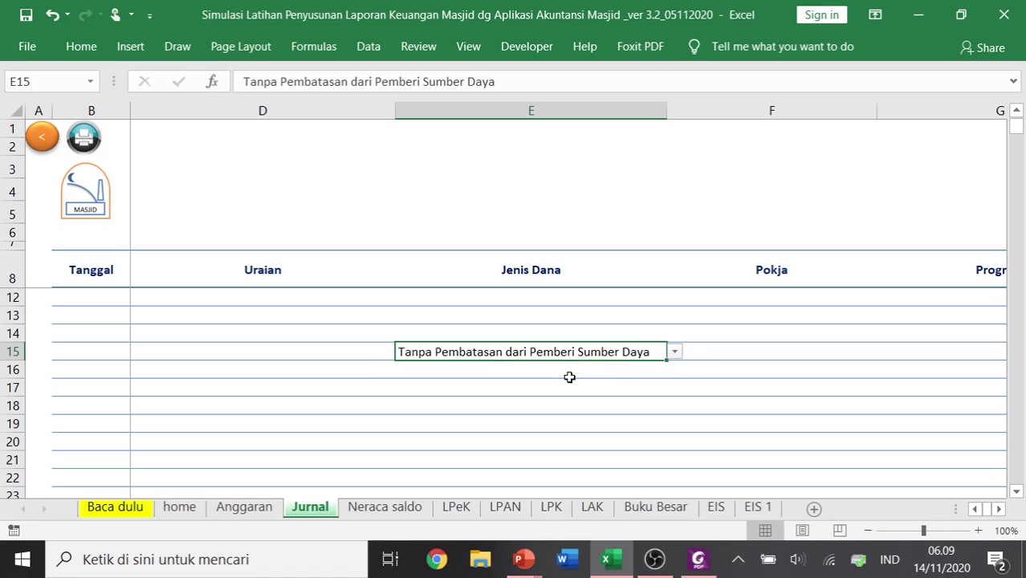
click(569, 370)
click(675, 370)
click(648, 398)
- Review the journal's columns from Tanggal to Kegiatan to see which row 9 values are missing in the rows below
click(435, 333)
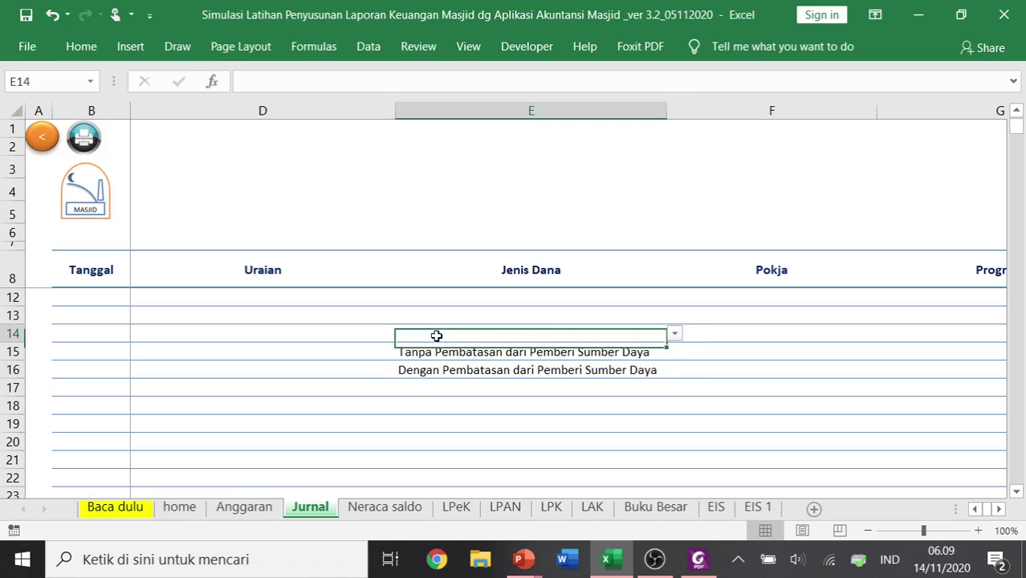
key(Left)
key(Left)
key(Left)
key(Left)
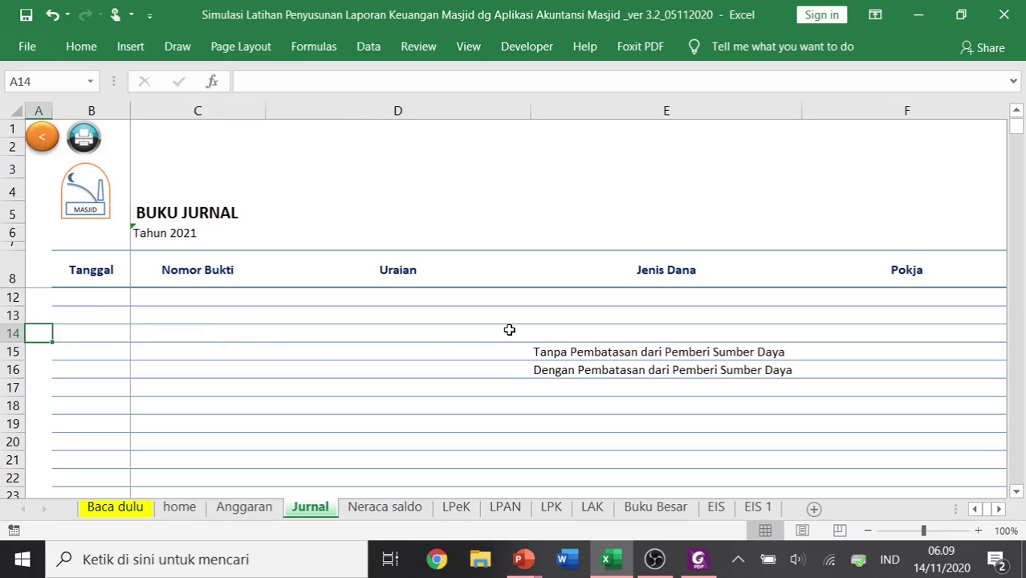
key(Right)
key(Right)
key(Right)
key(Up)
key(ctrl+Up)
key(Down)
key(Down)
key(Down)
key(Down)
key(Down)
key(Down)
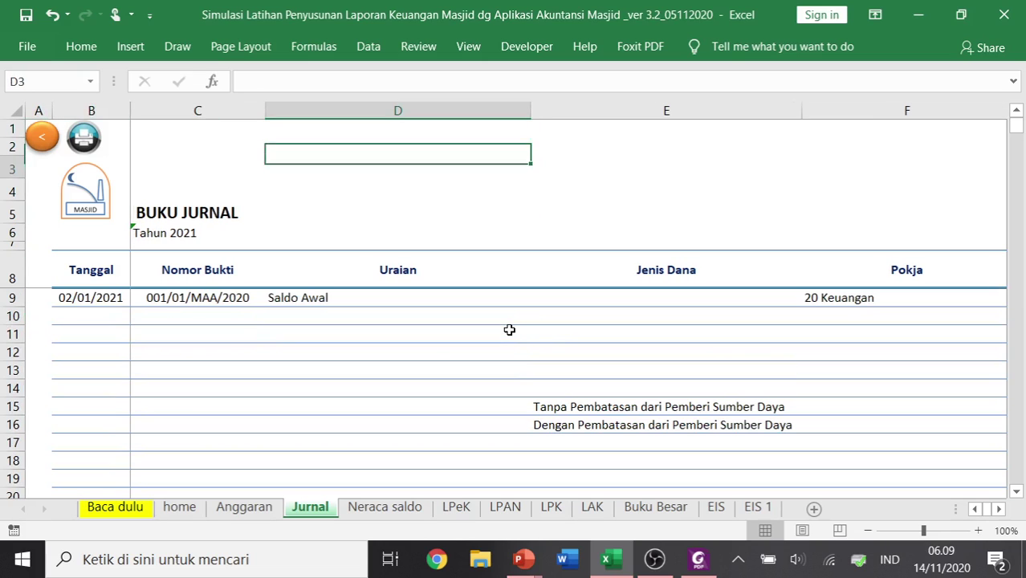
key(Down)
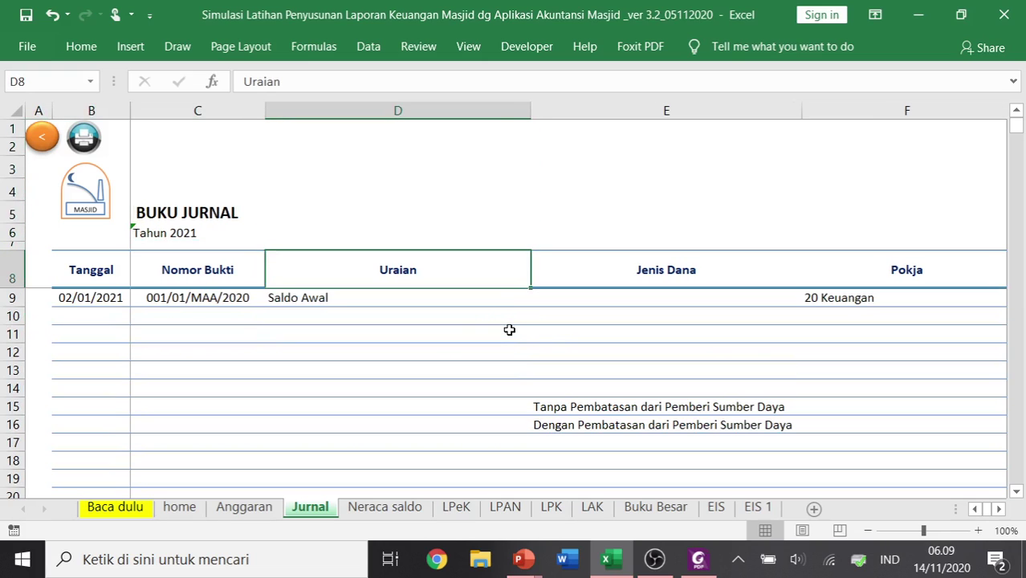
key(Right)
key(Right)
key(Right)
key(Right)
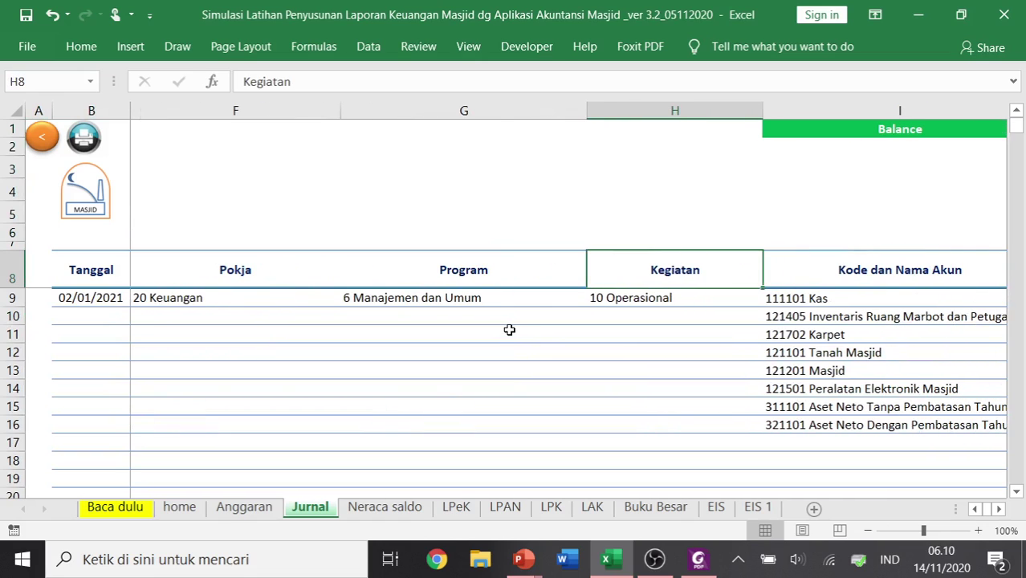
- Fill the Tanggal, Nomor Bukti and Uraian of row 9 down through row 16
key(Down)
key(Left)
key(Left)
key(Left)
key(Left)
key(Left)
key(Left)
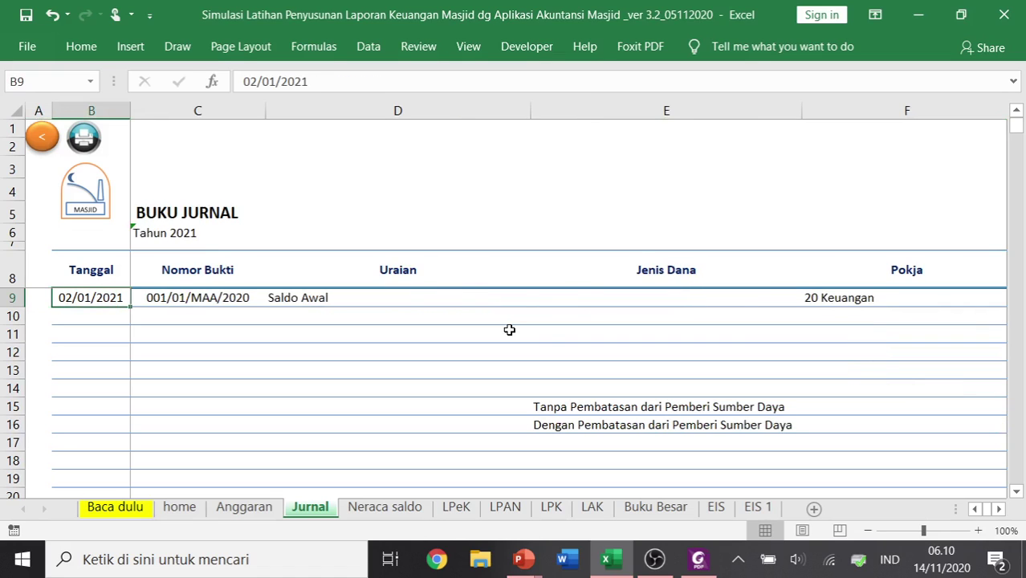
key(shift+Right)
key(shift+Right)
key(shift+Down)
key(shift+Down)
key(shift+Down)
key(shift+Down)
key(shift+Down)
key(shift+Down)
key(shift+Down)
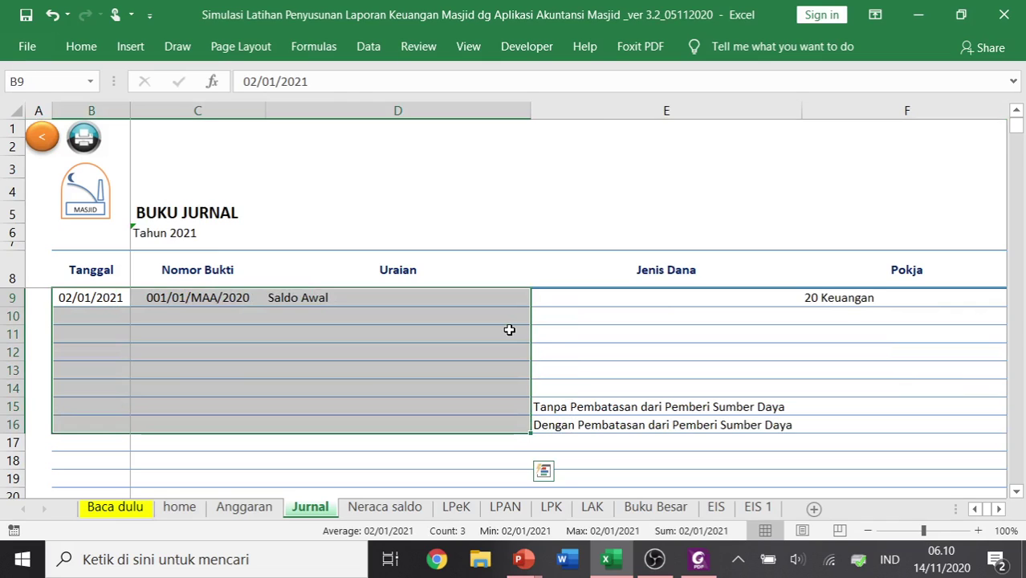
key(ctrl+d)
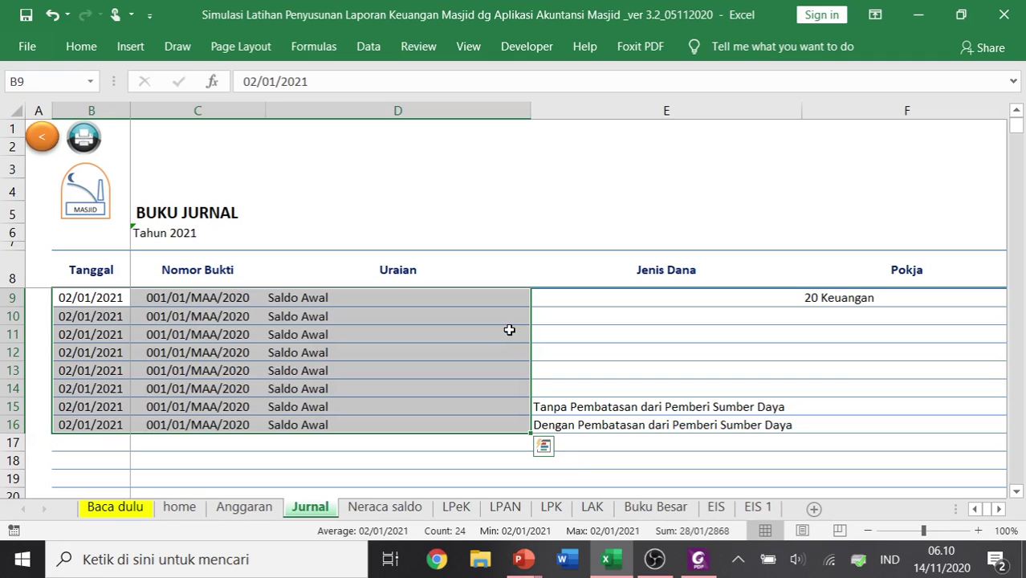
- Fill the Pokja, Program and Kegiatan of row 9 down through row 16
key(Right)
key(Right)
key(Right)
key(Right)
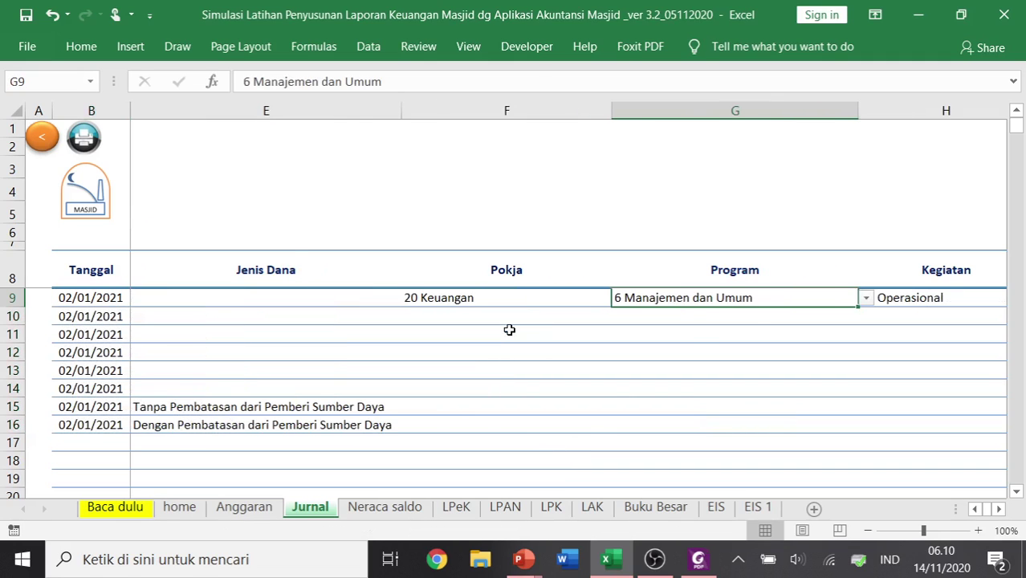
key(shift+Right)
key(shift+Right)
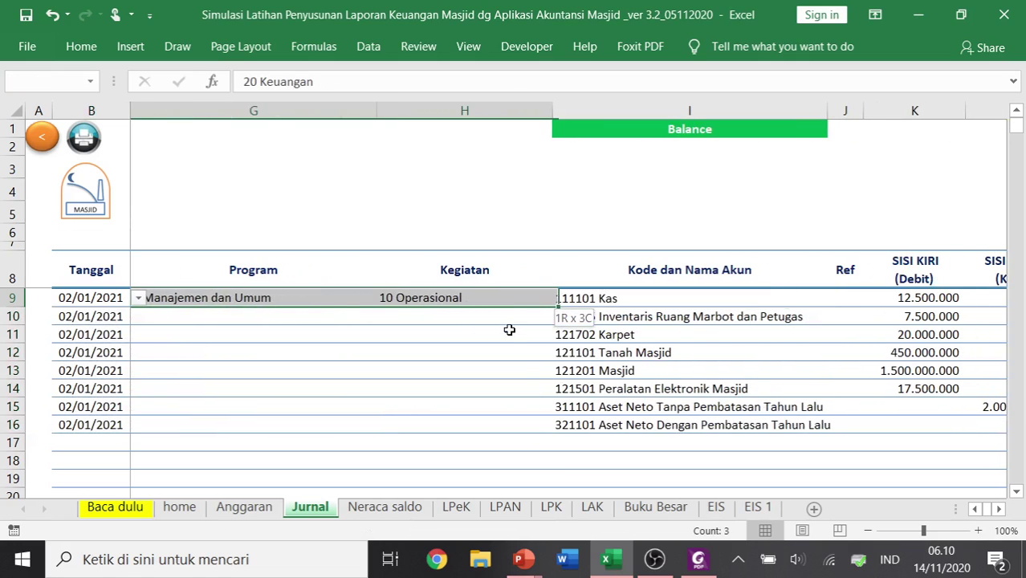
key(shift+Down)
key(shift+Down)
key(shift+Down)
key(shift+Down)
key(shift+Down)
key(shift+Down)
key(shift+Down)
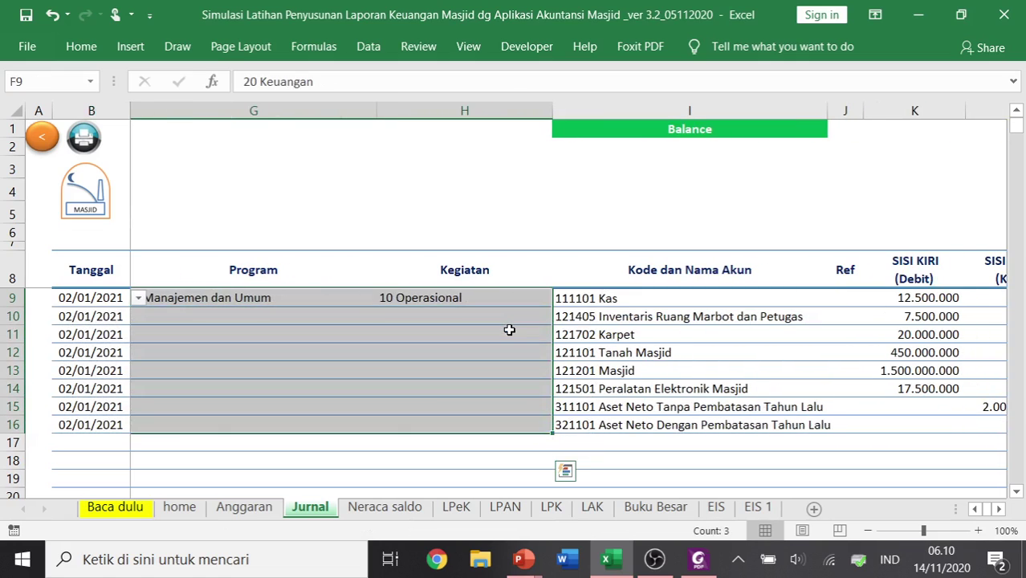
key(ctrl+d)
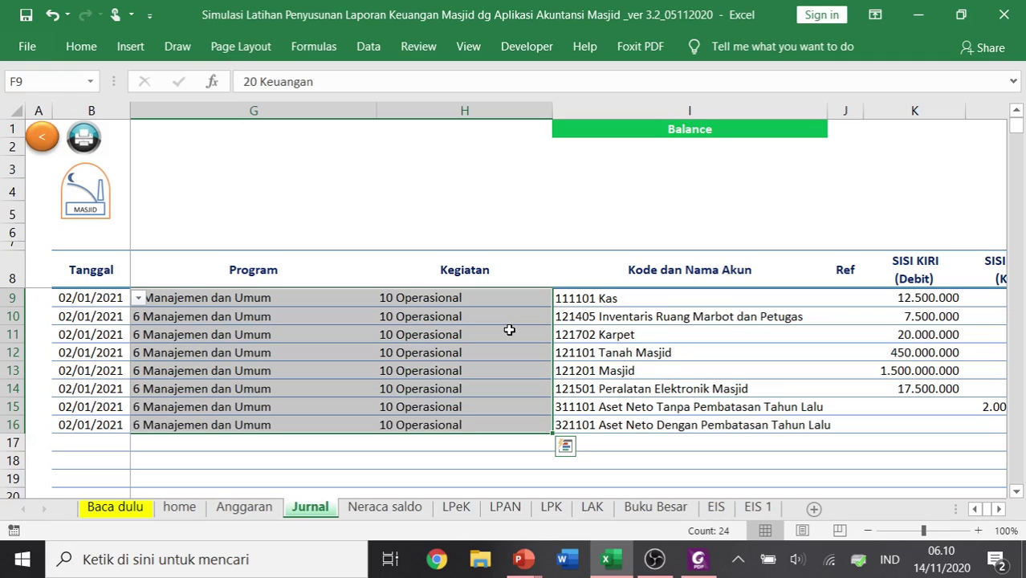
click(445, 427)
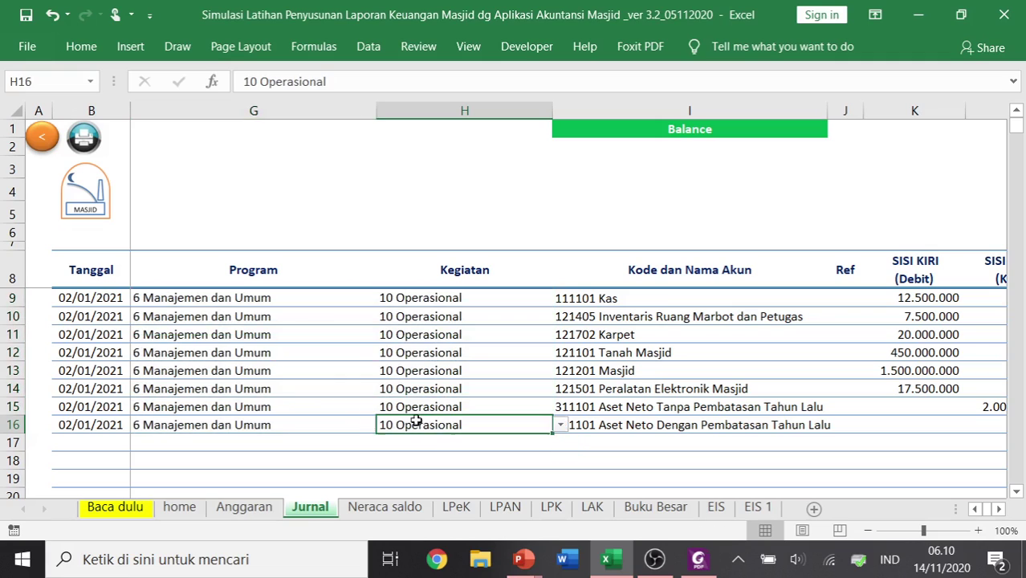
click(249, 427)
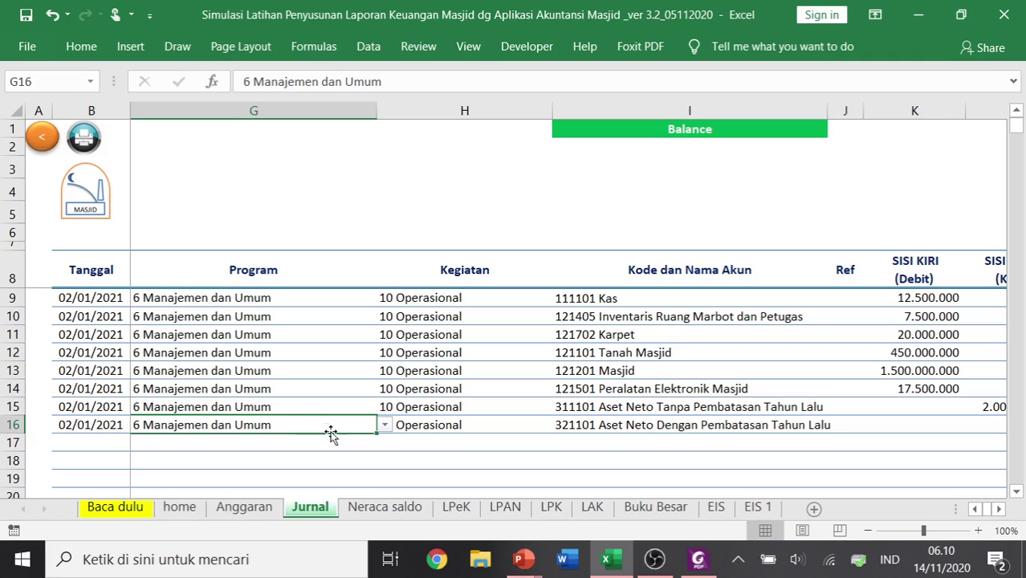
- Set the Kegiatan to 33 ZISWAF and the Program to 2 Program ZISWAF in row 16 of the journal
click(434, 425)
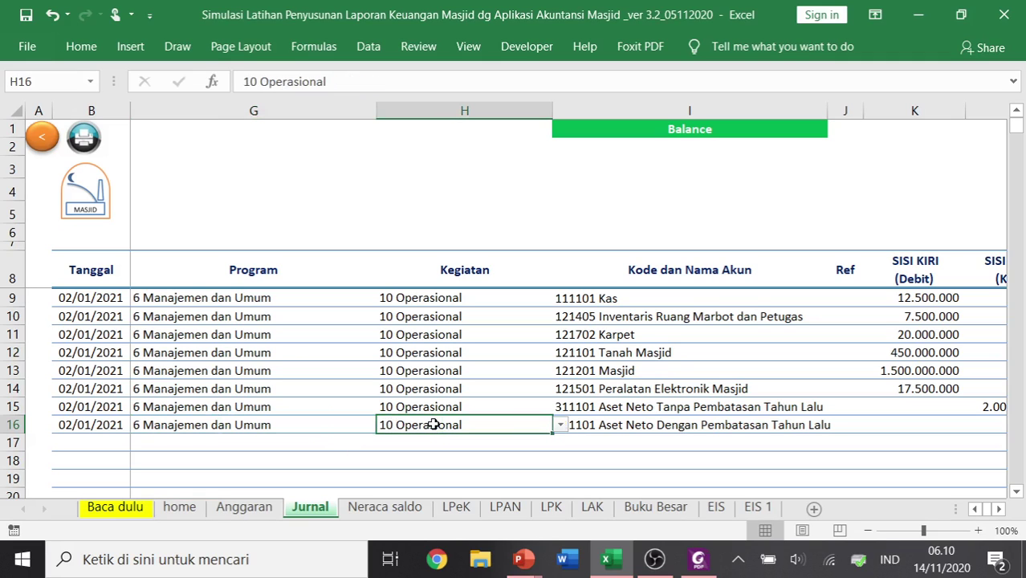
click(560, 425)
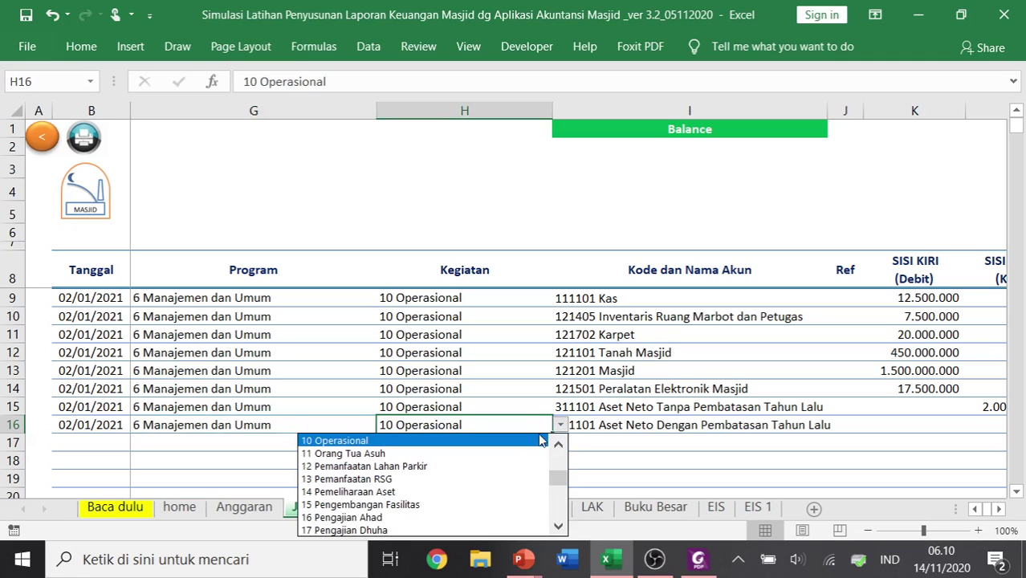
click(561, 480)
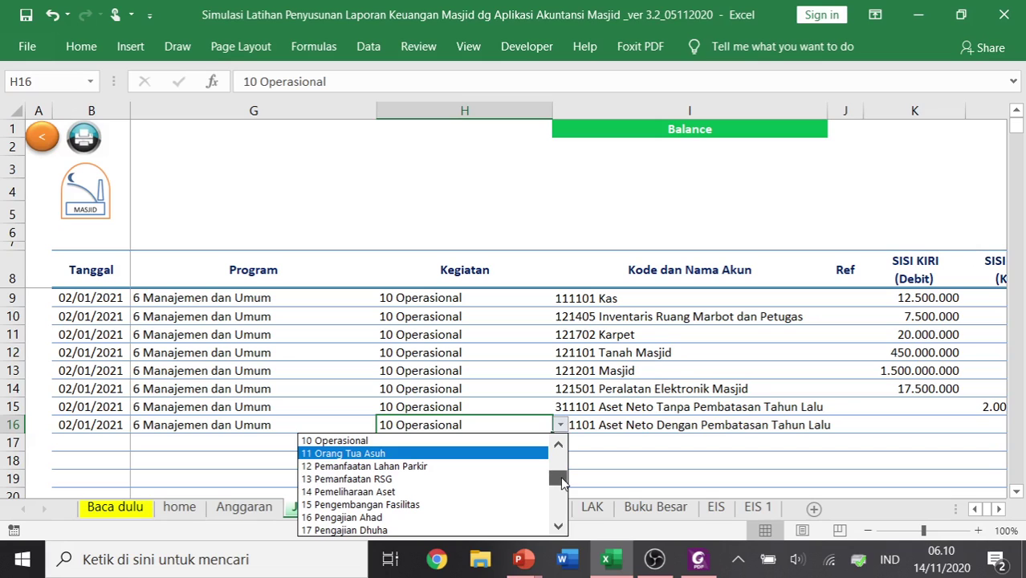
drag(561, 480, 561, 510)
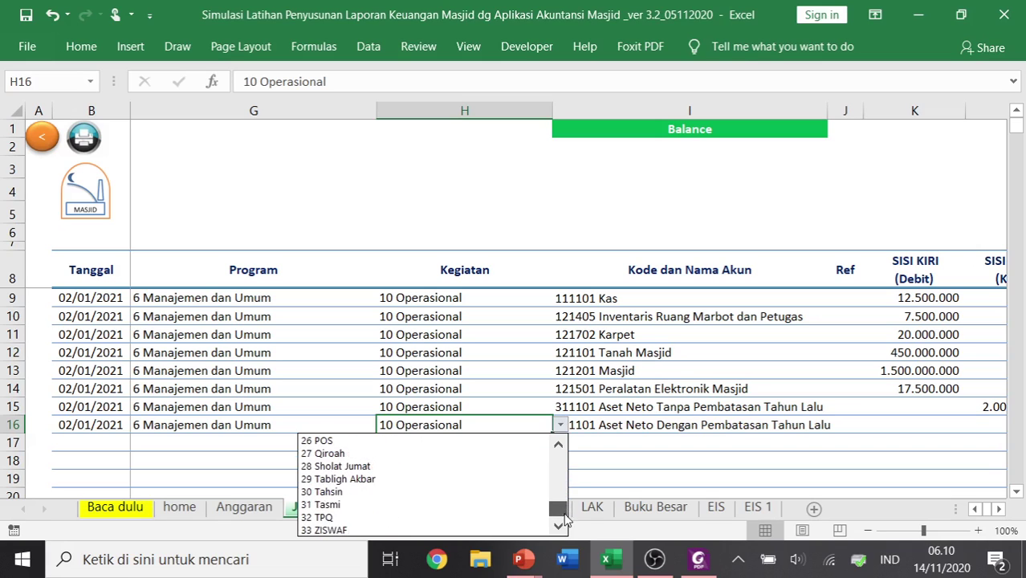
click(487, 530)
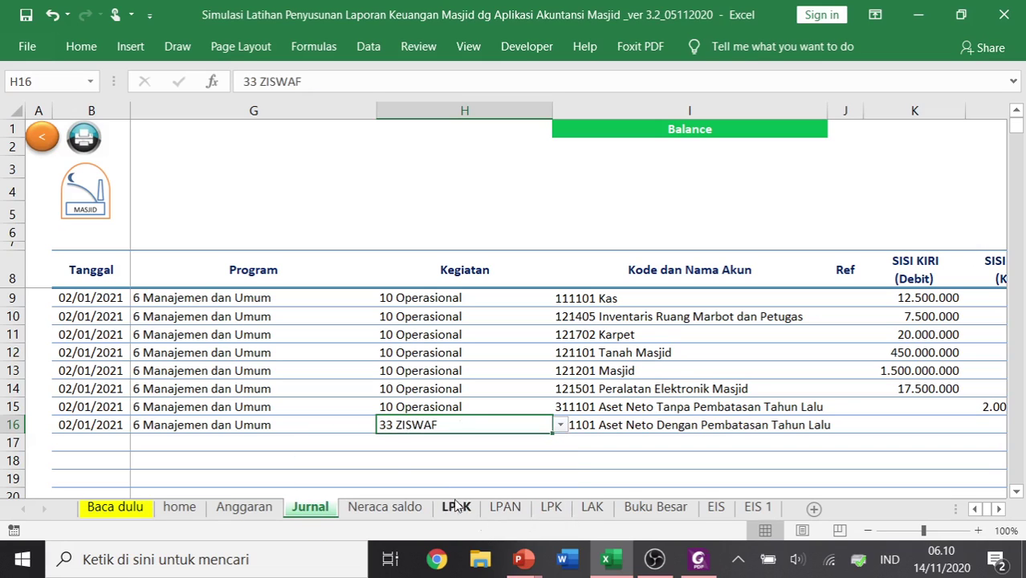
click(298, 426)
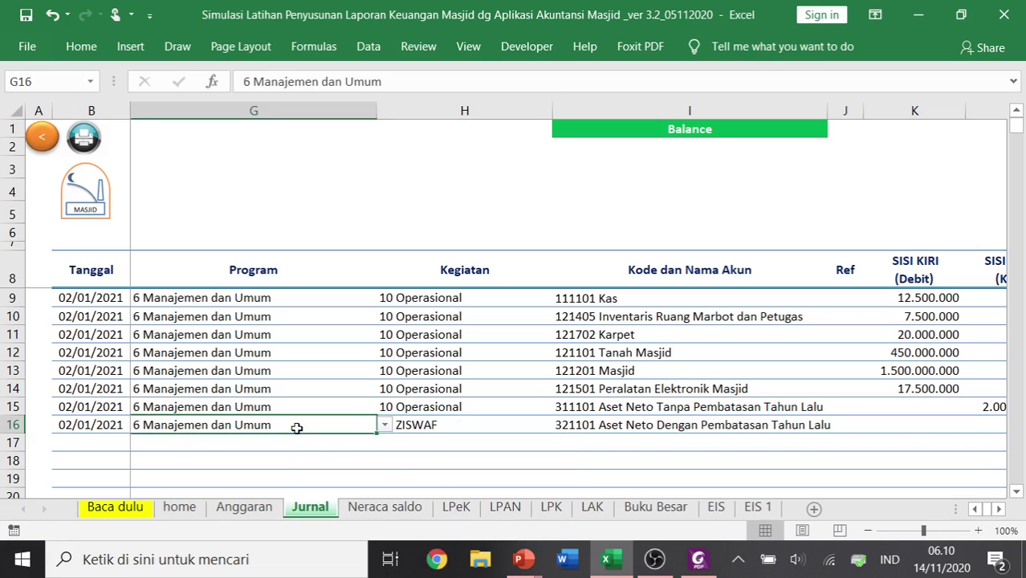
click(384, 427)
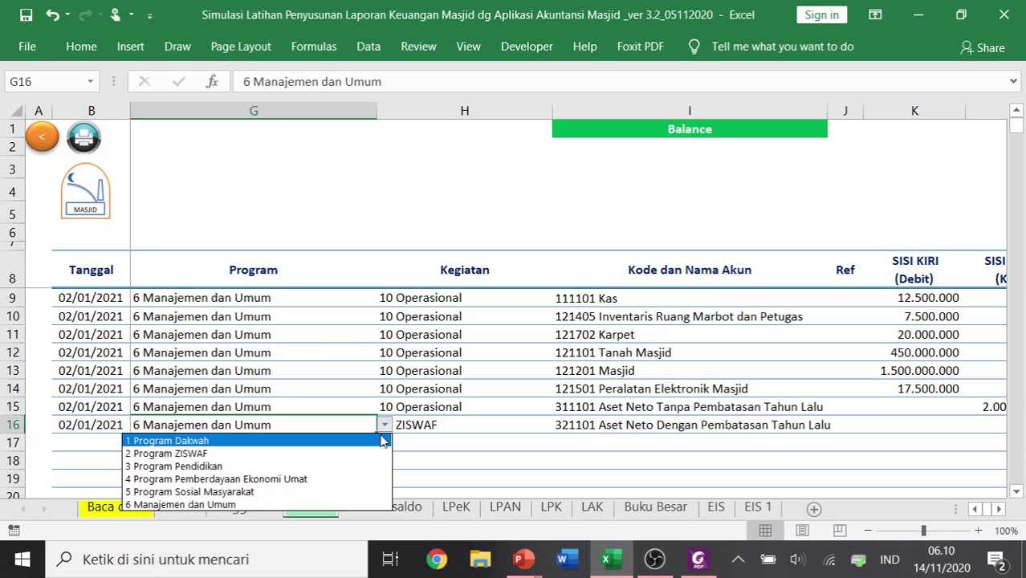
click(370, 456)
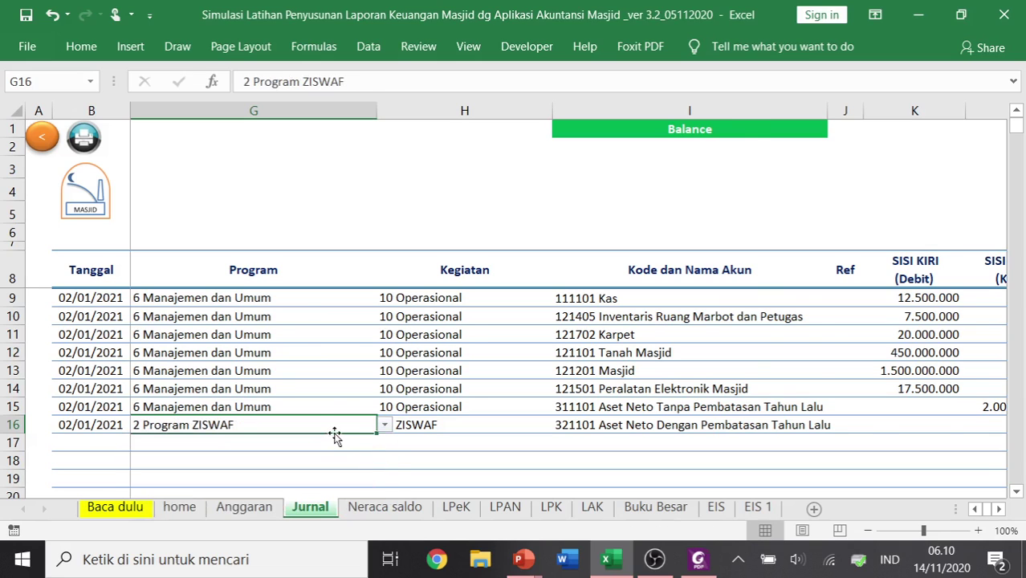
- Set the Pokja in row 16 to 12 Penyaluran ZIS
key(Left)
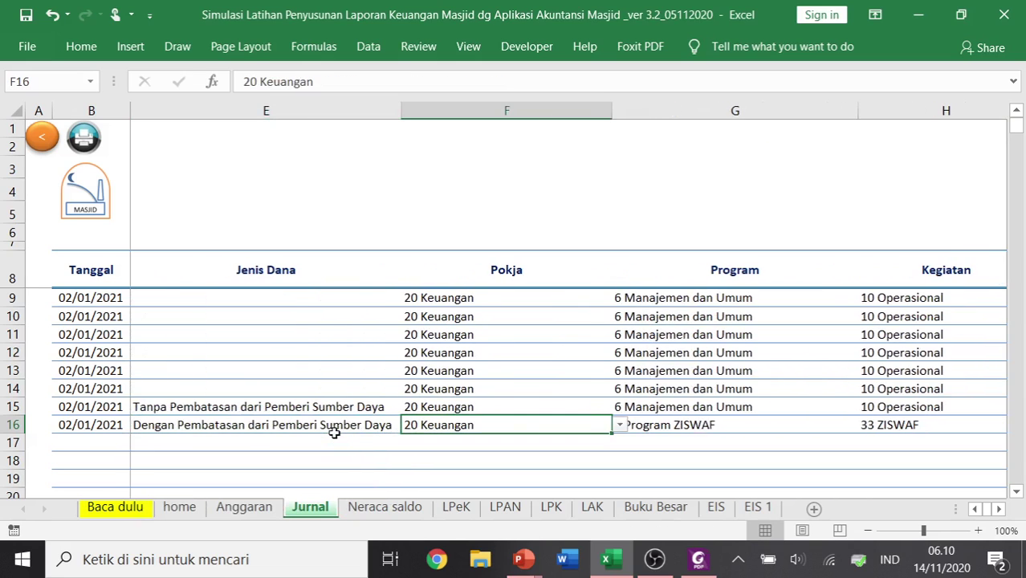
click(620, 424)
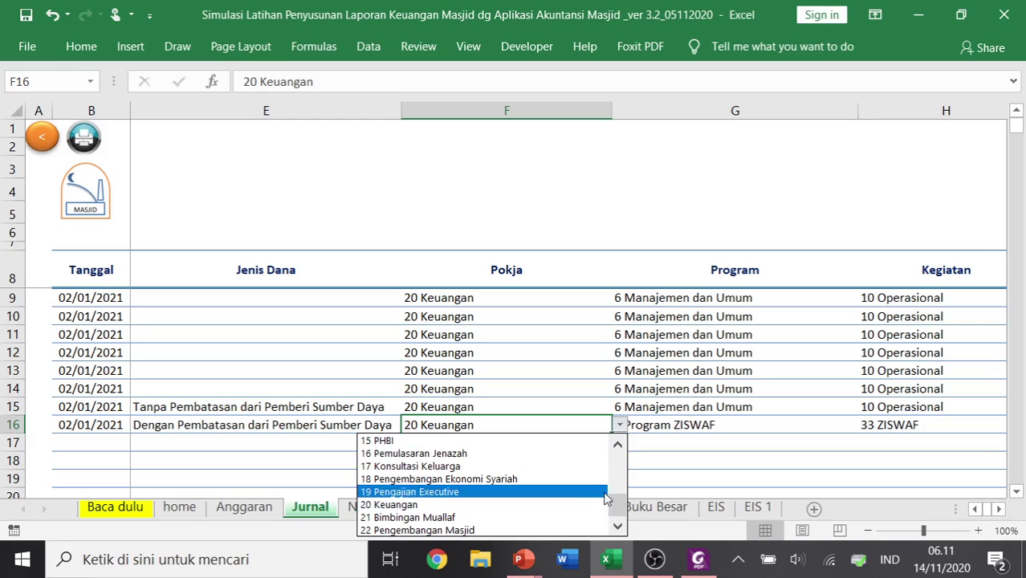
click(619, 447)
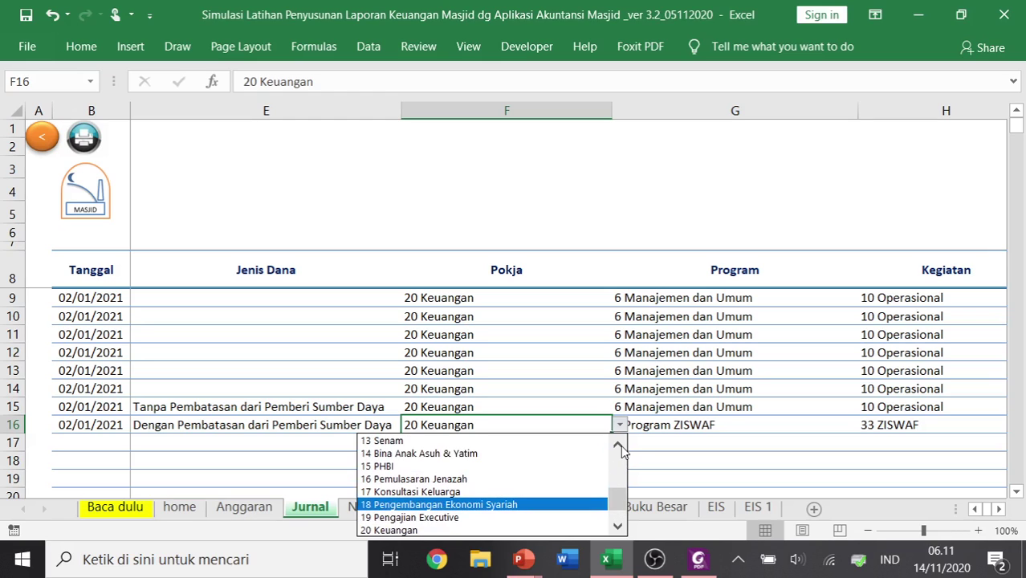
click(618, 446)
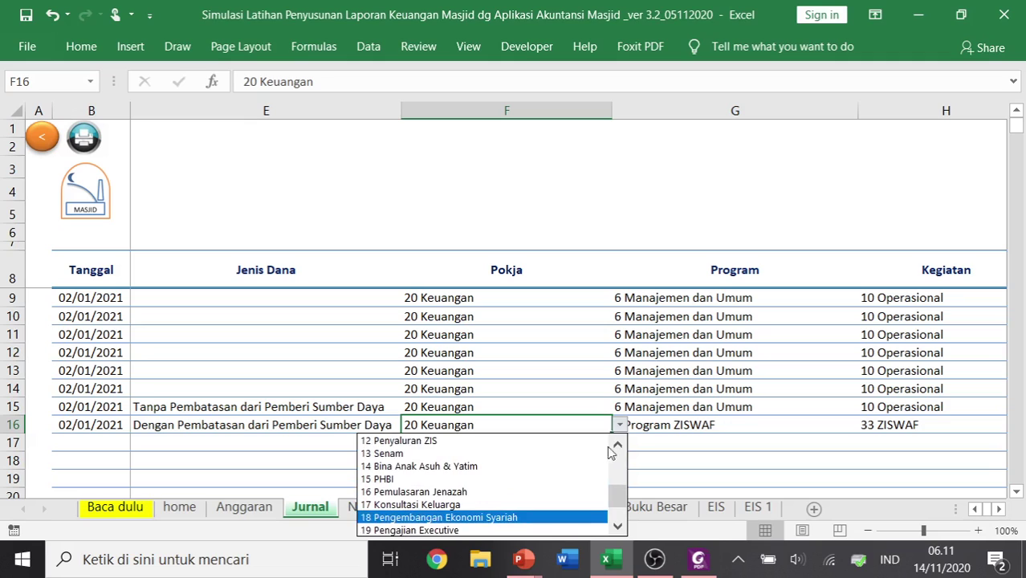
click(587, 441)
click(469, 456)
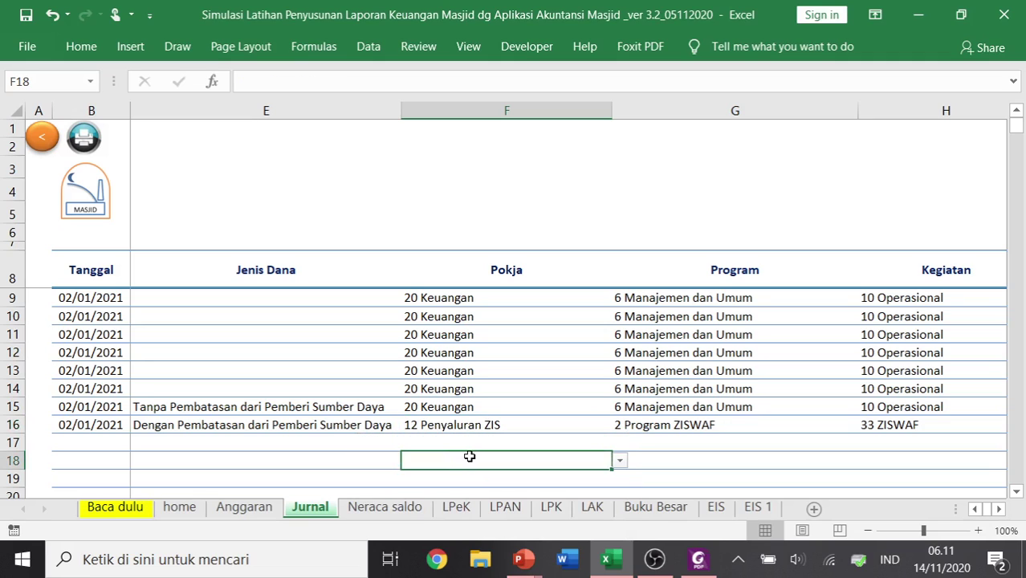
- Look over the asset balances in the LPK sheet and set its report month to Desember
click(553, 508)
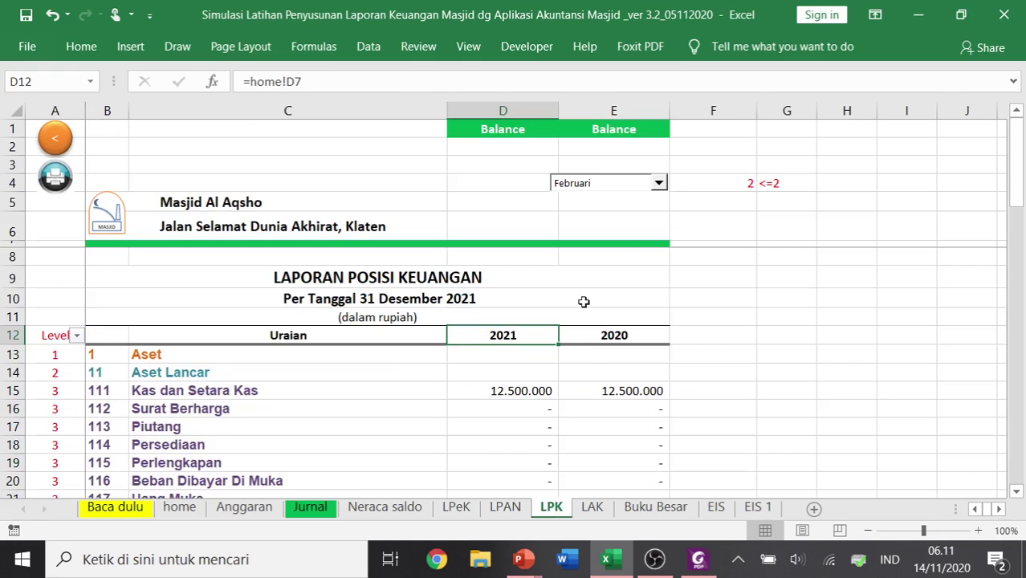
scroll(588, 334, down, 8)
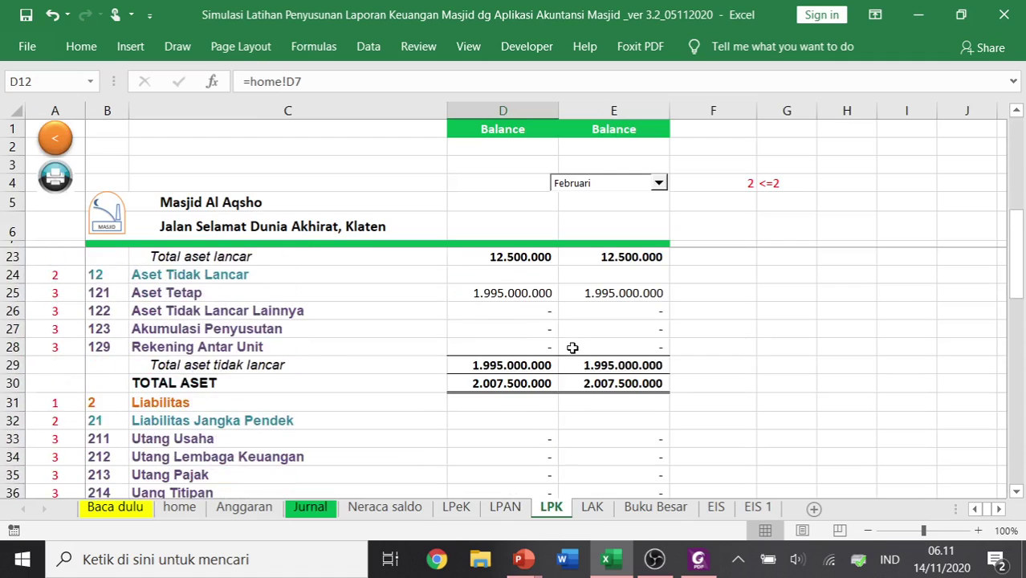
scroll(565, 356, up, 8)
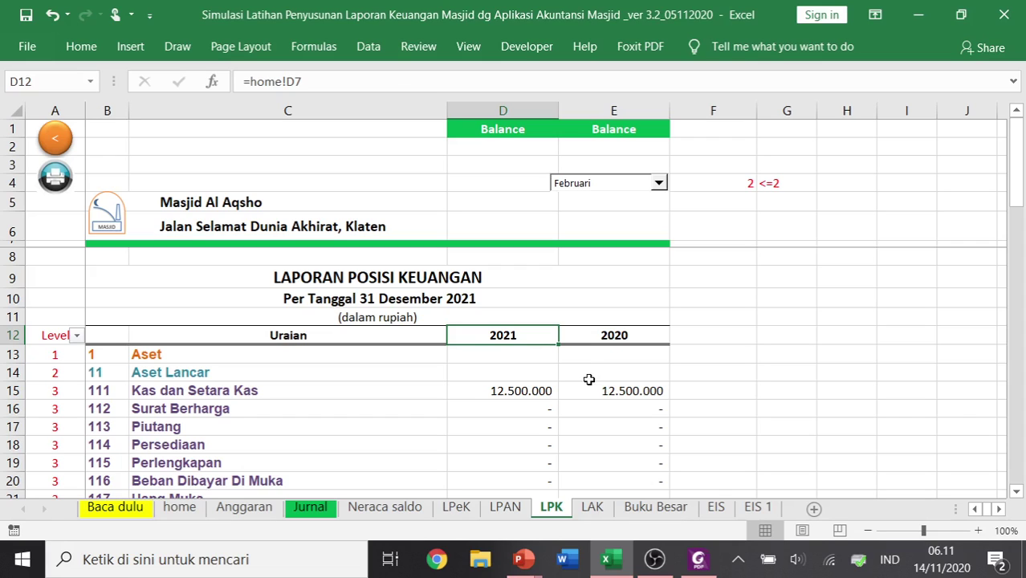
click(584, 392)
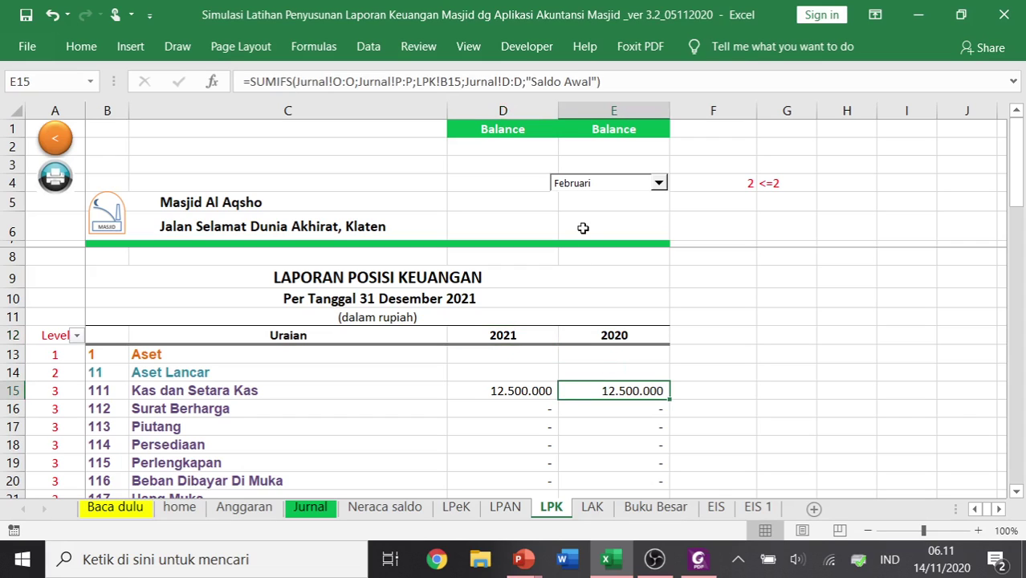
click(607, 183)
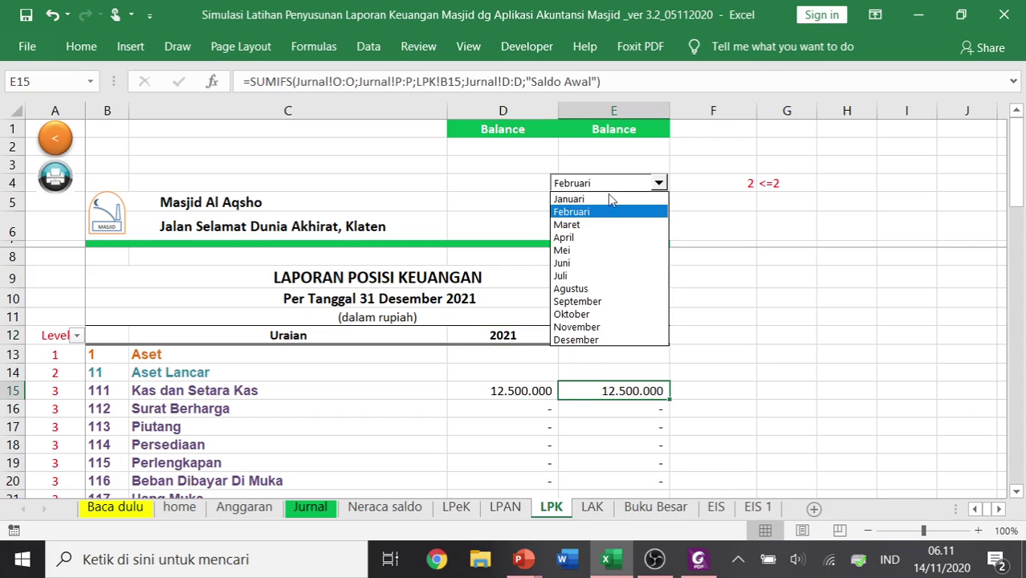
click(607, 340)
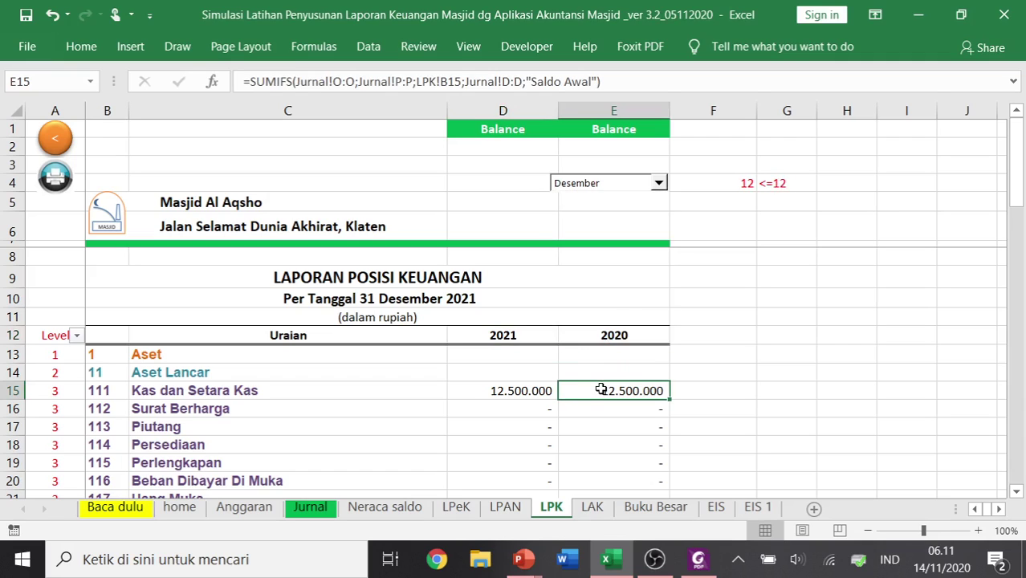
- Compare the 2021 and 2020 asset columns of the Laporan Posisi Keuangan and their formulas, ending back on the Jurnal sheet
click(615, 424)
scroll(623, 395, down, 2)
scroll(620, 391, up, 1)
scroll(620, 391, up, 2)
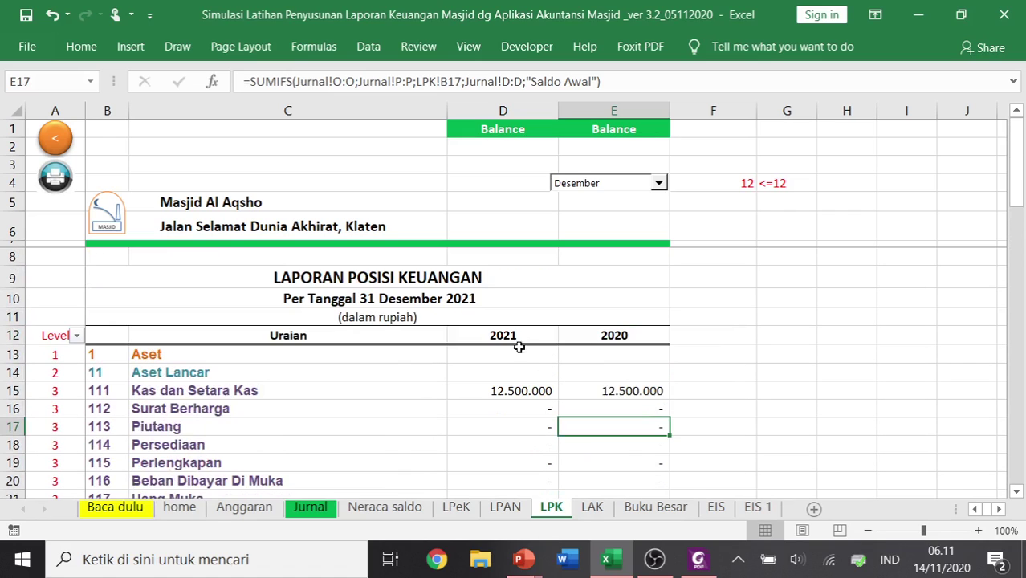
click(517, 391)
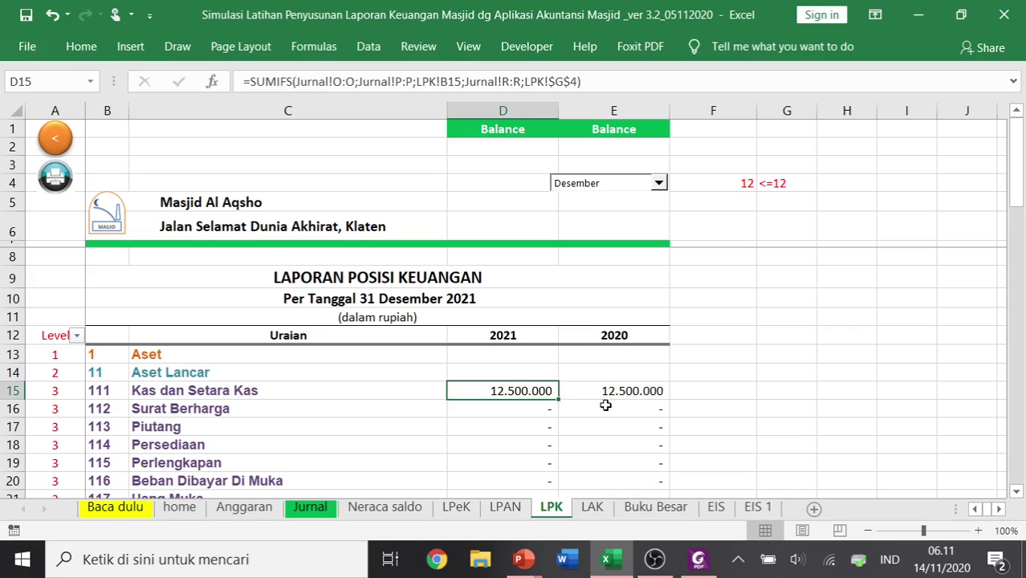
scroll(514, 438, down, 3)
scroll(514, 438, down, 1)
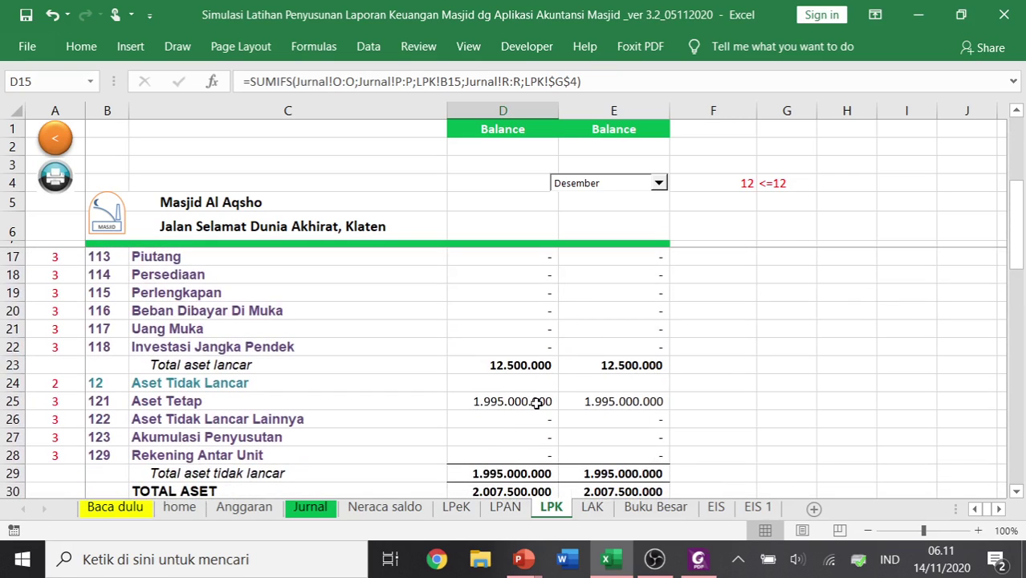
scroll(506, 413, up, 3)
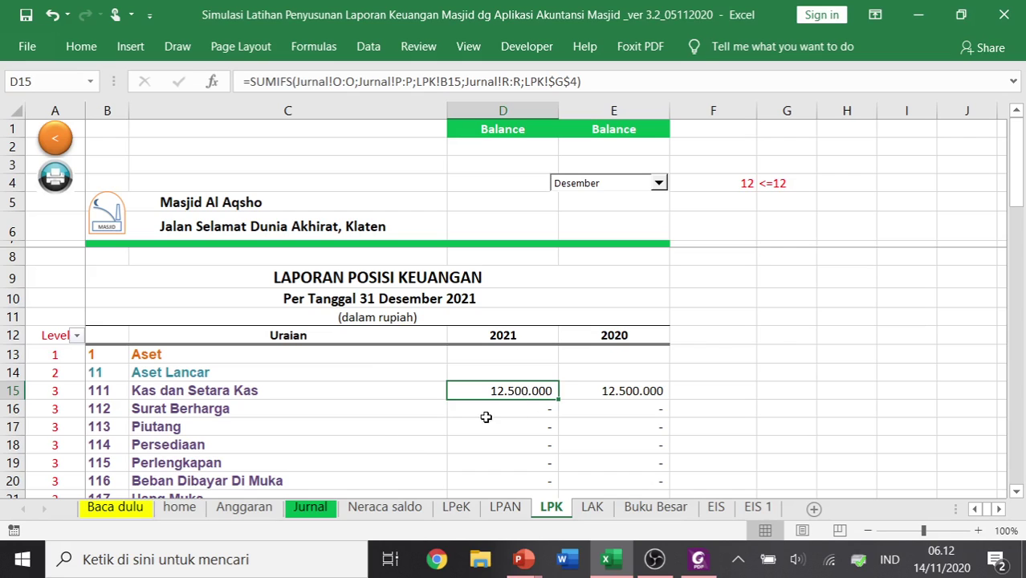
click(320, 508)
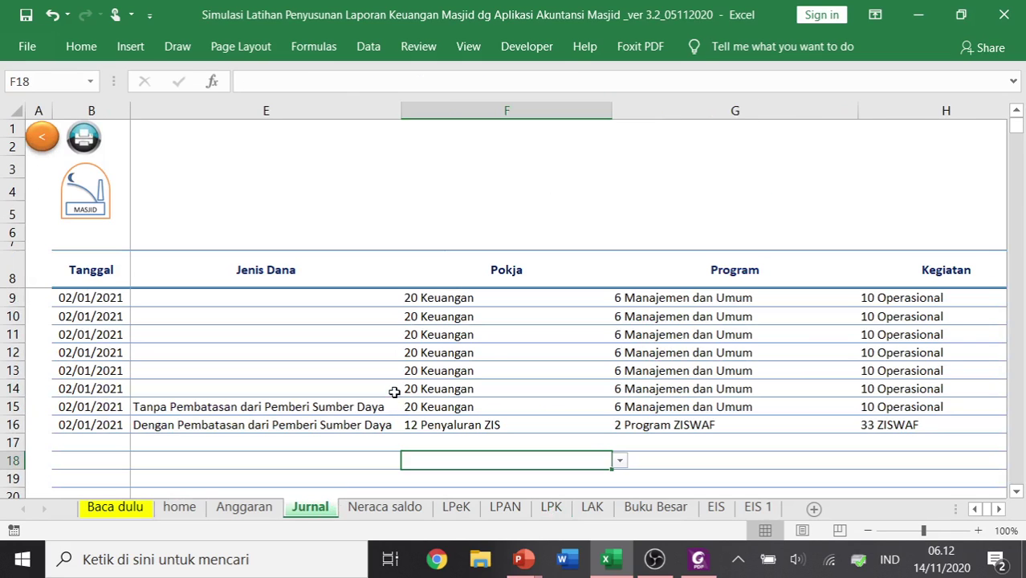